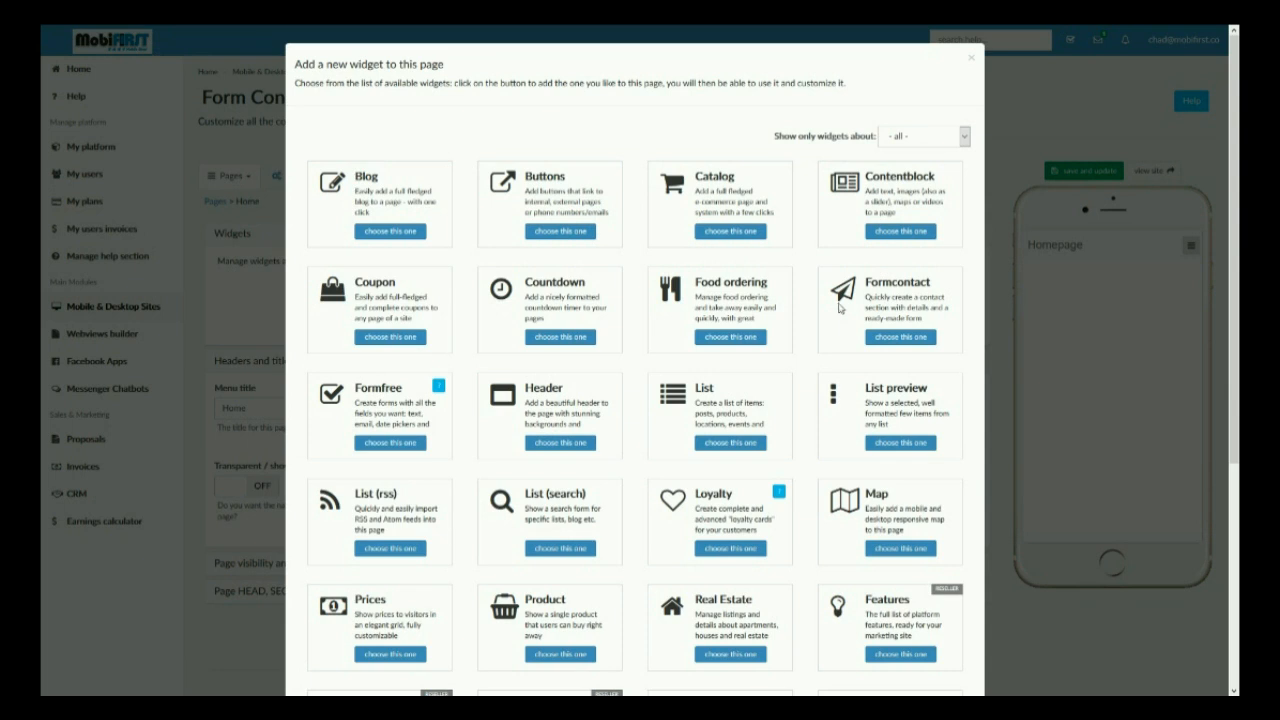
# Step: Add the Formcontact widget to the page and set its main title to "Contact Me!"
pyautogui.click(896, 305)
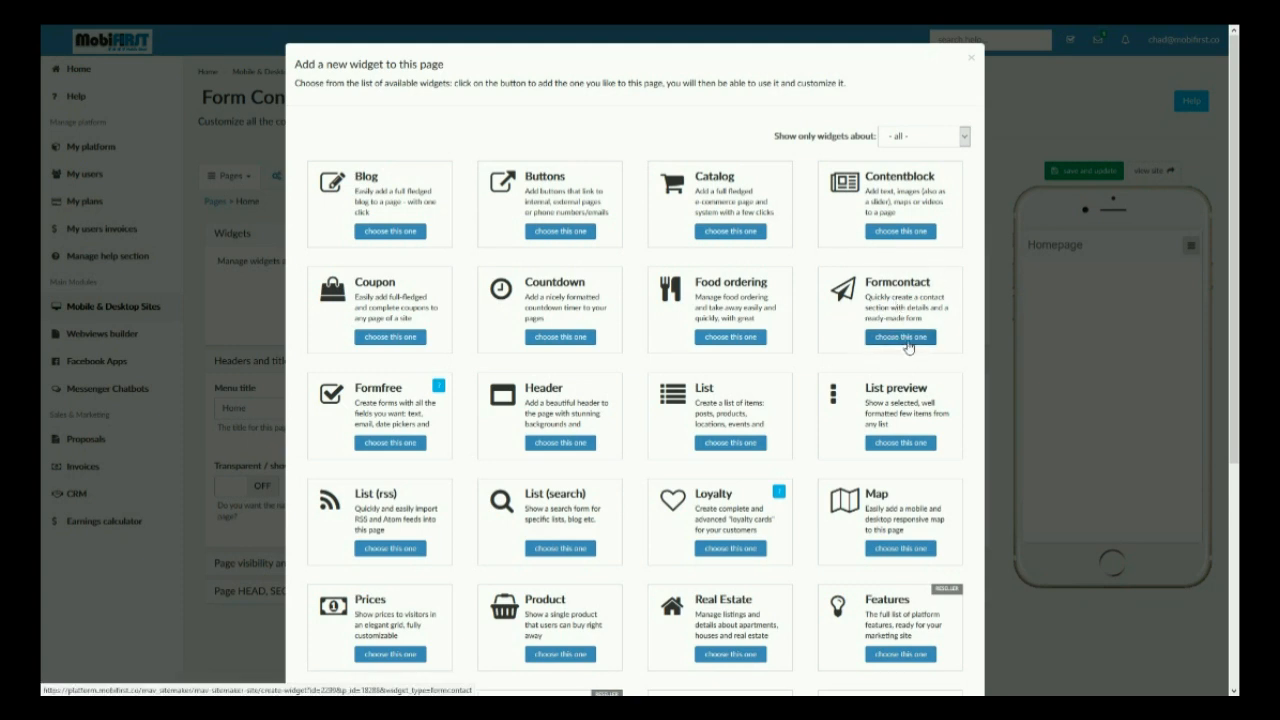
pyautogui.click(907, 345)
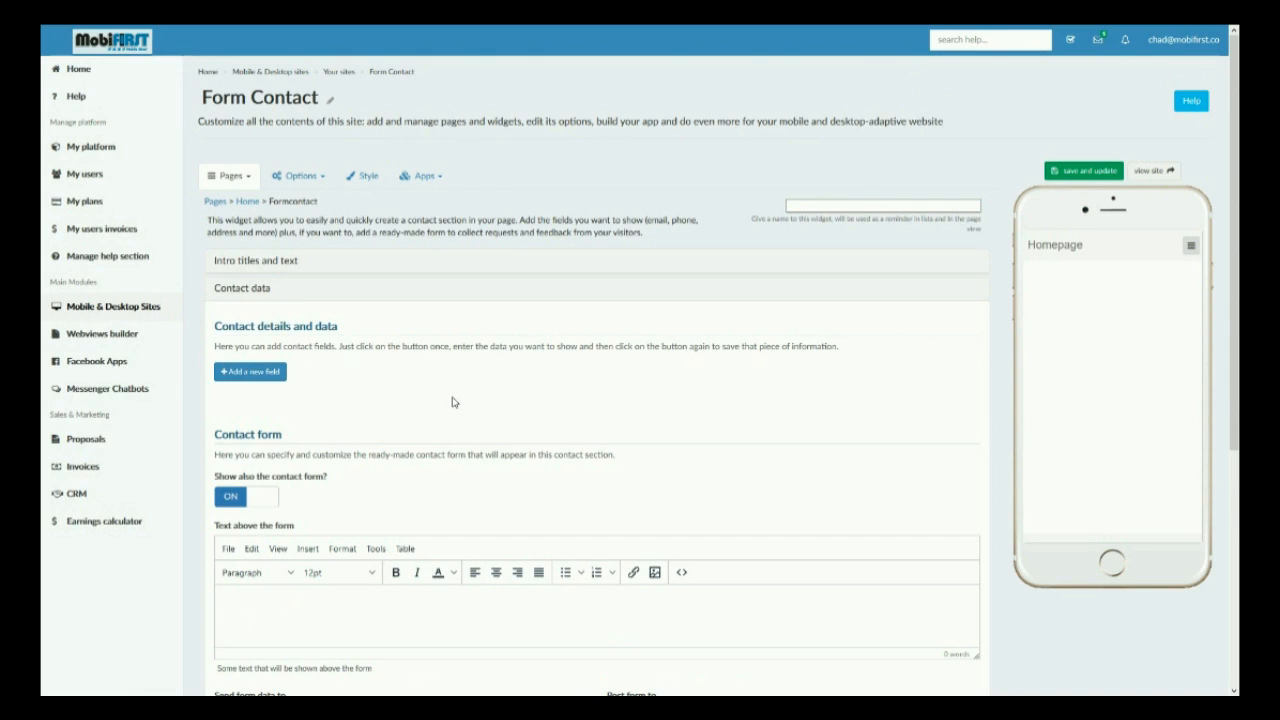
pyautogui.click(283, 262)
pyautogui.click(275, 305)
pyautogui.write('Contact Me!')
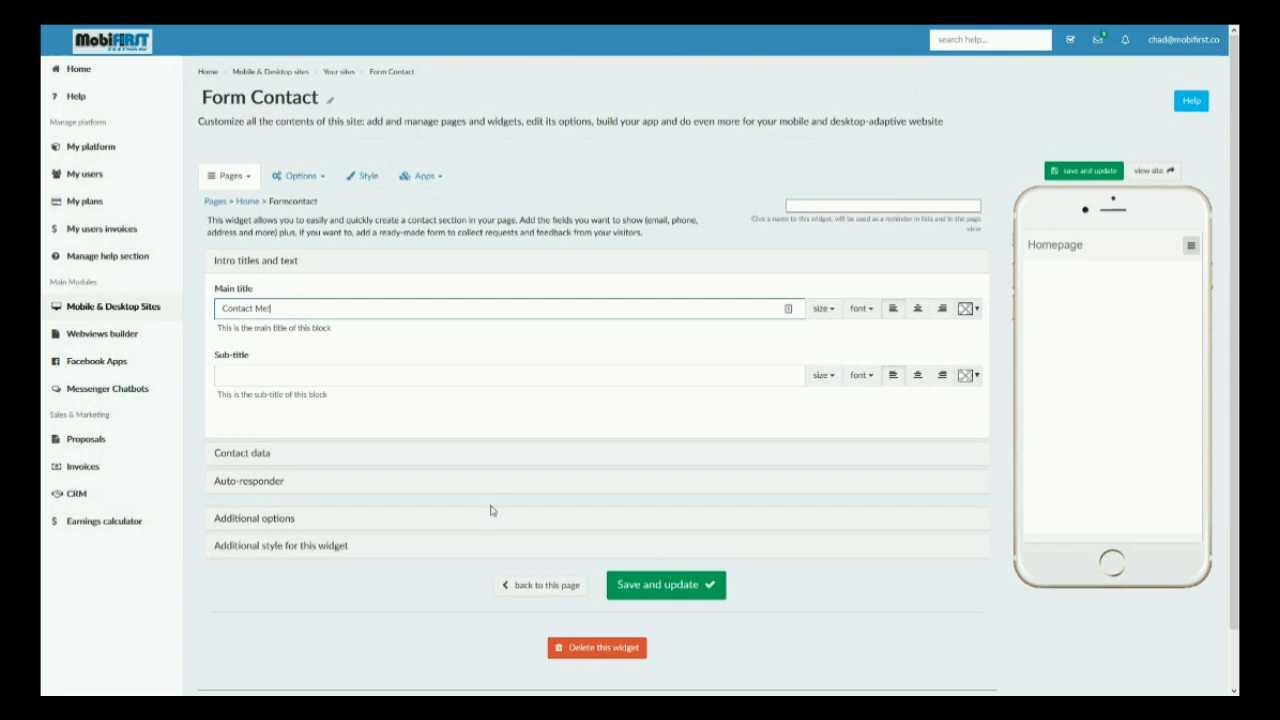
# Step: Add an email field to the contact data with the contact's email address and the label "Email Me!", and save it
pyautogui.click(222, 453)
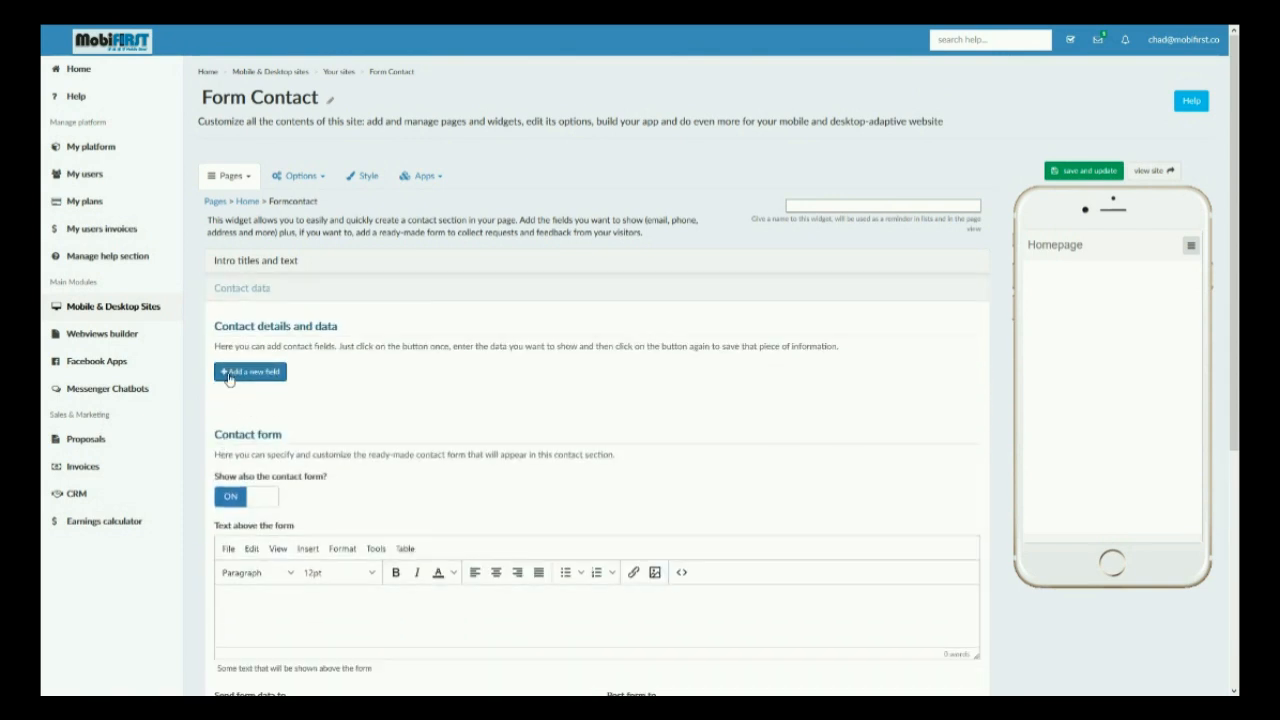
pyautogui.click(229, 375)
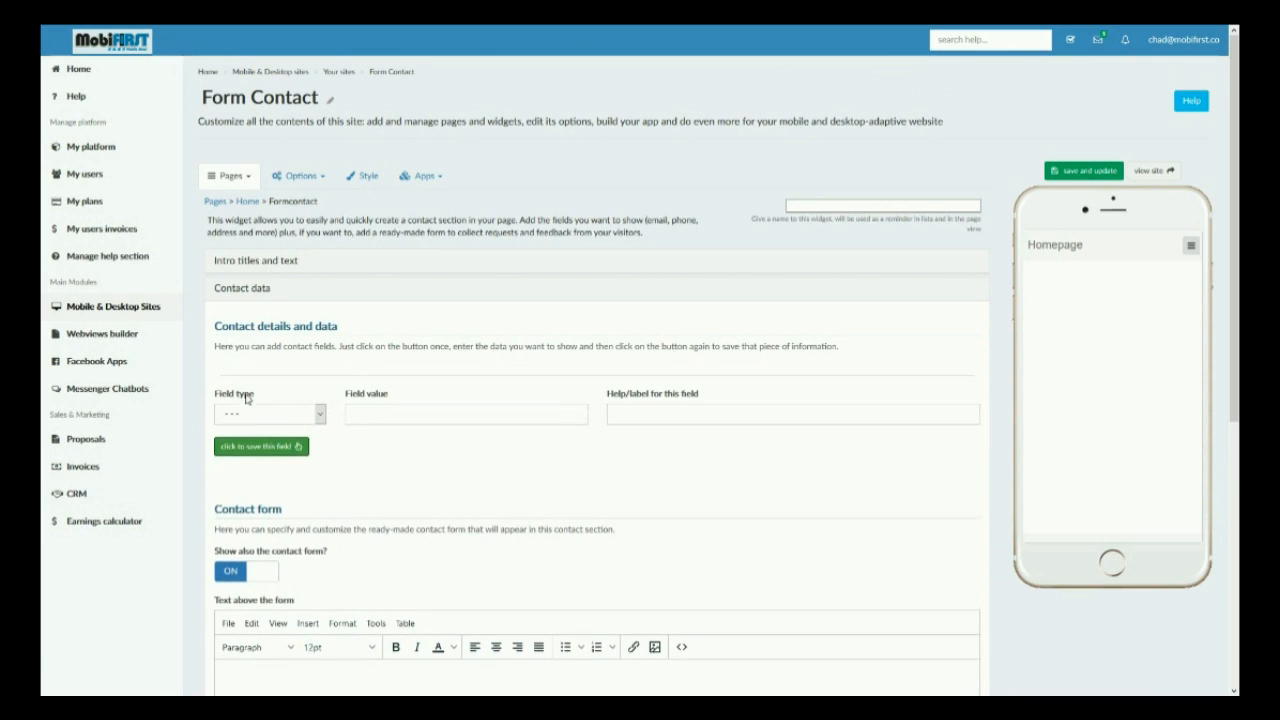
pyautogui.click(265, 415)
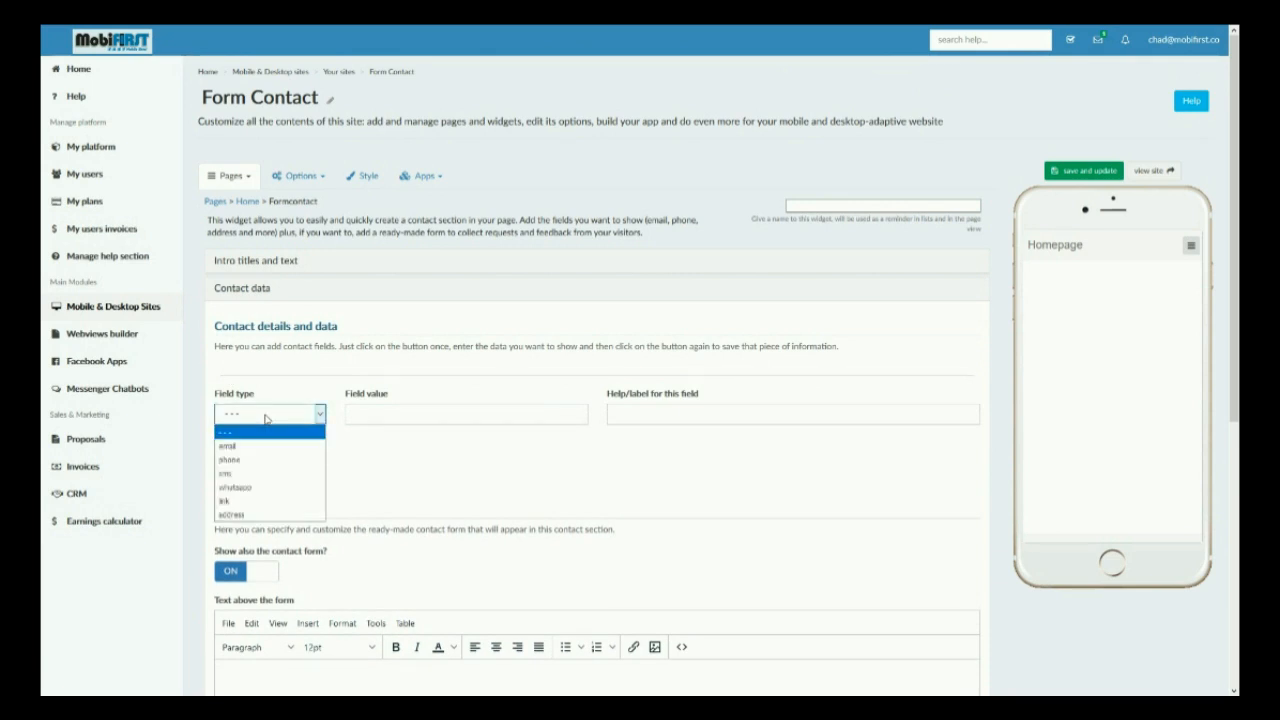
pyautogui.click(273, 452)
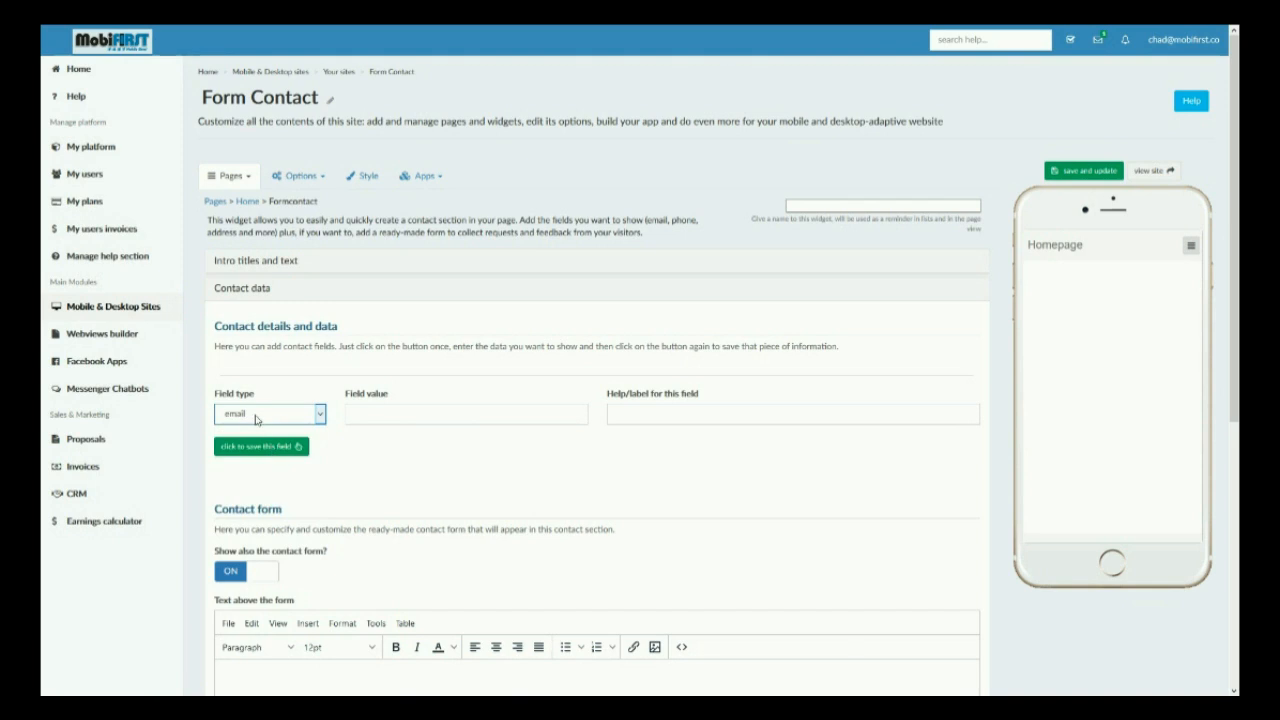
pyautogui.click(383, 412)
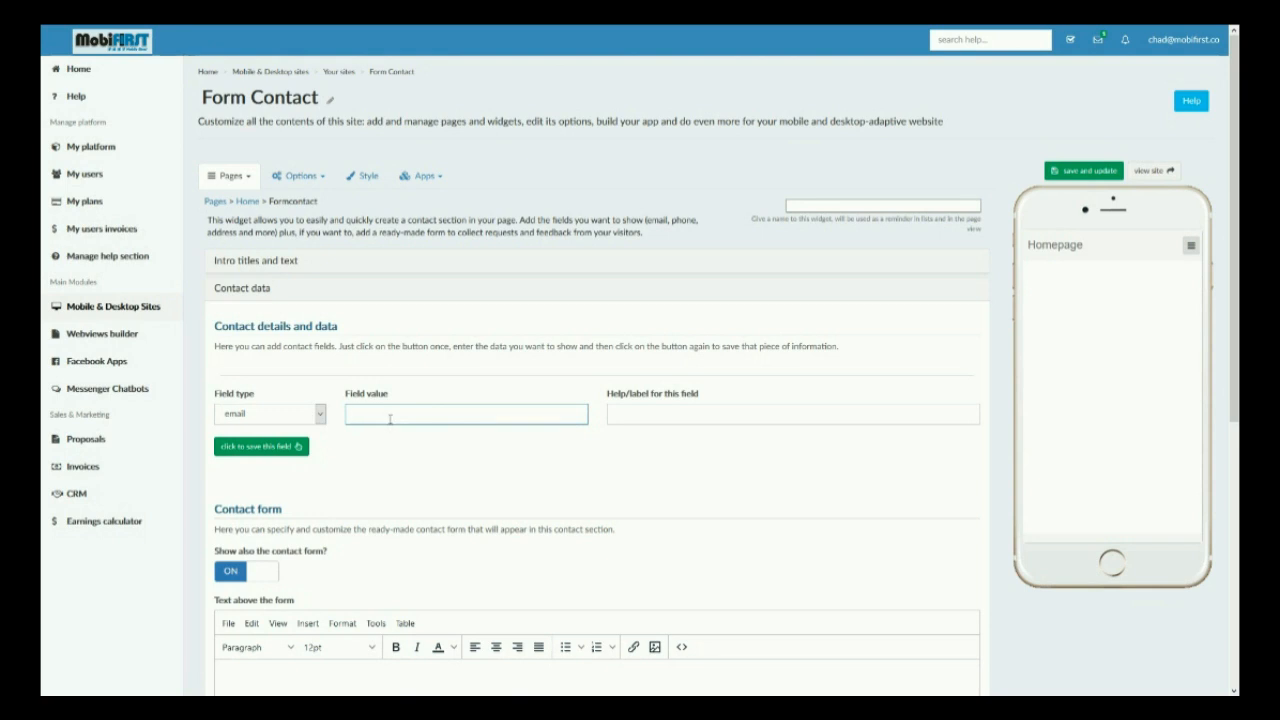
pyautogui.hotkey('ctrl', 'v')
pyautogui.click(634, 415)
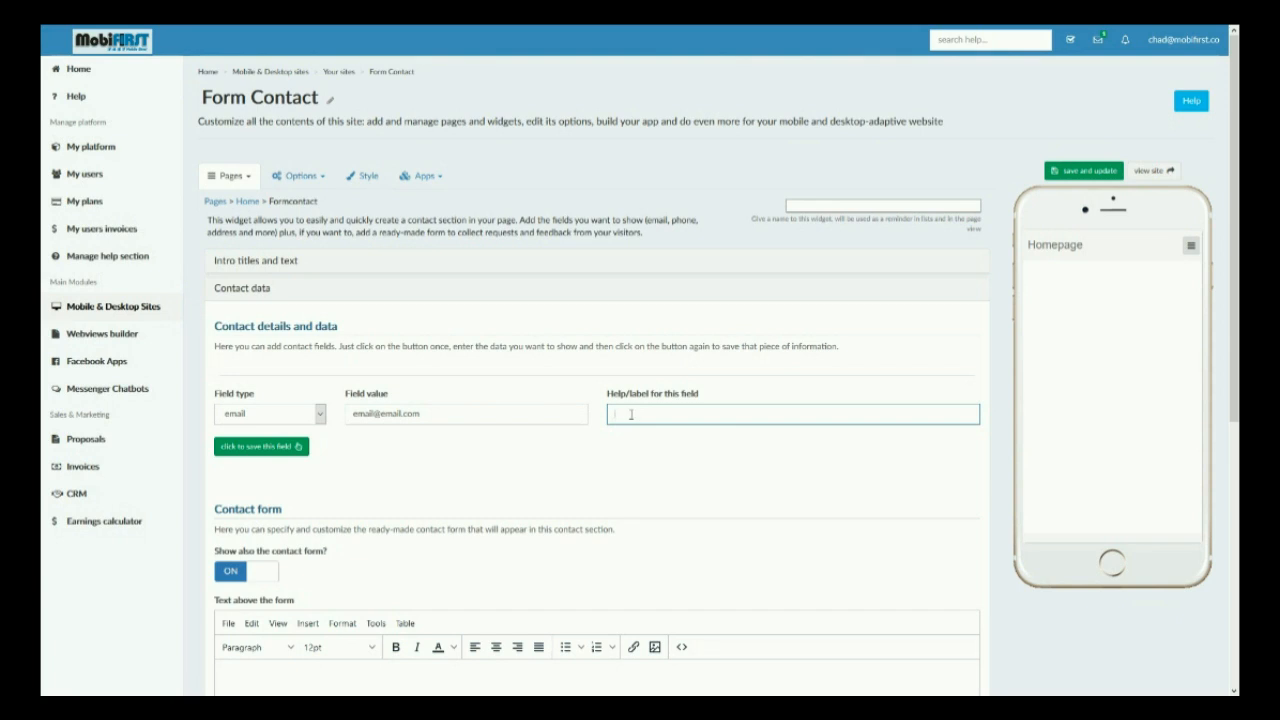
pyautogui.write('Email Me!')
pyautogui.click(295, 450)
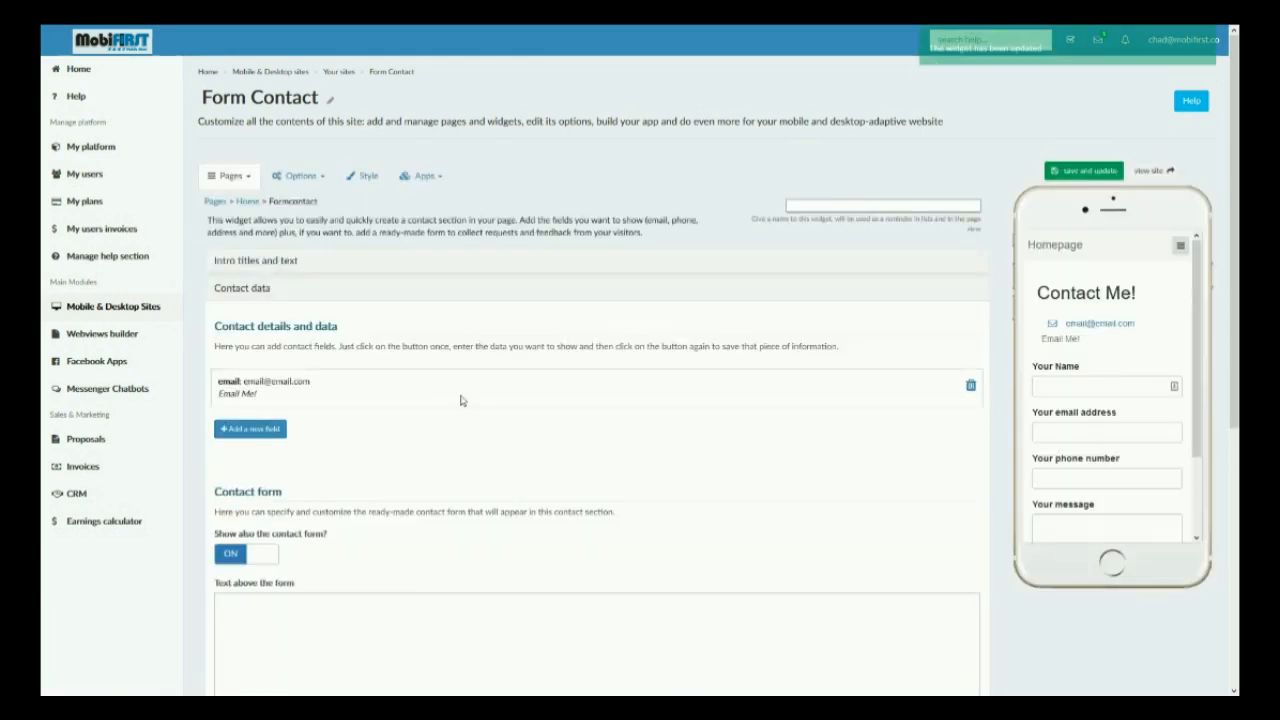
# Step: Start another contact field and test the email link in the phone preview, closing the mail window that opens
pyautogui.moveTo(1072, 288)
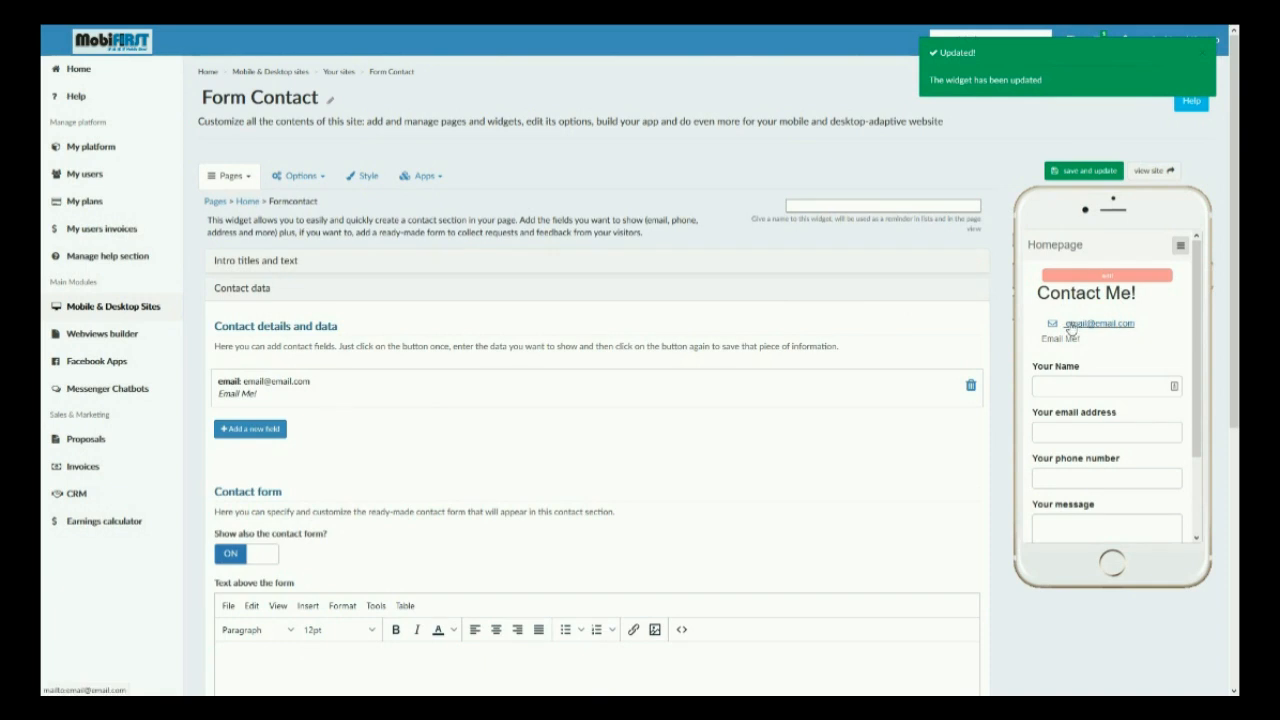
pyautogui.moveTo(1046, 339); pyautogui.dragTo(1078, 339)
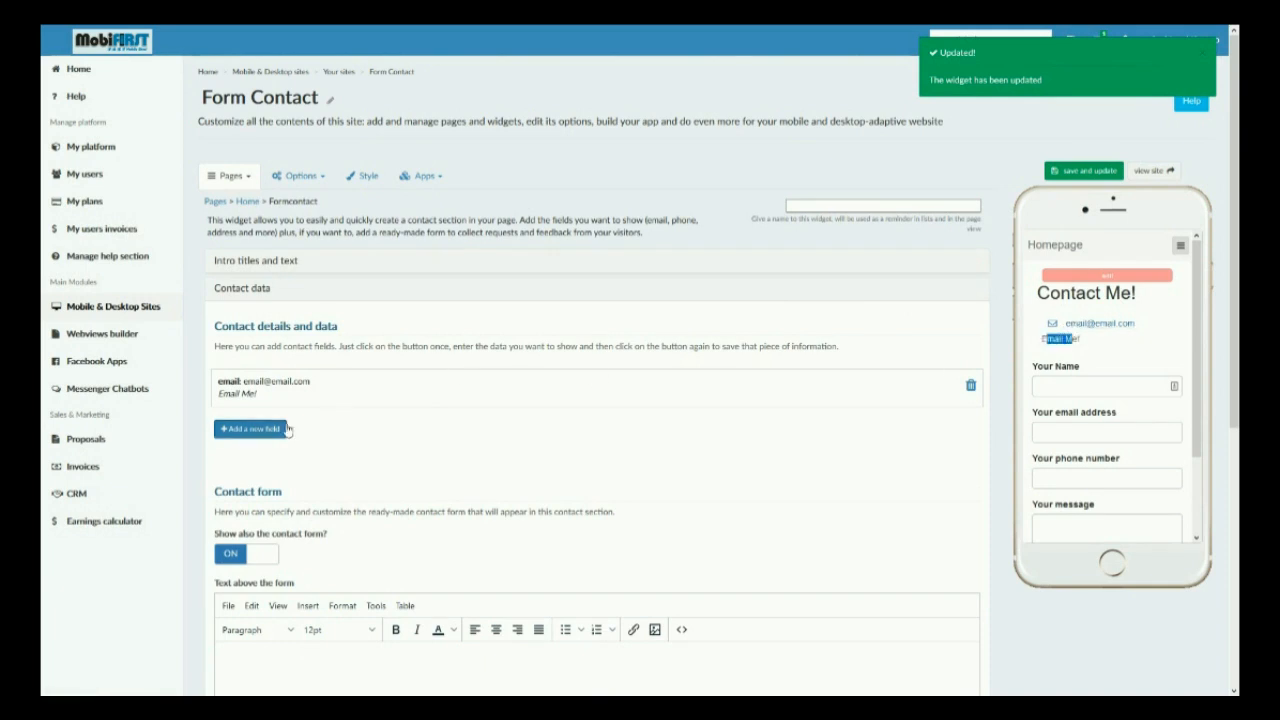
pyautogui.click(255, 428)
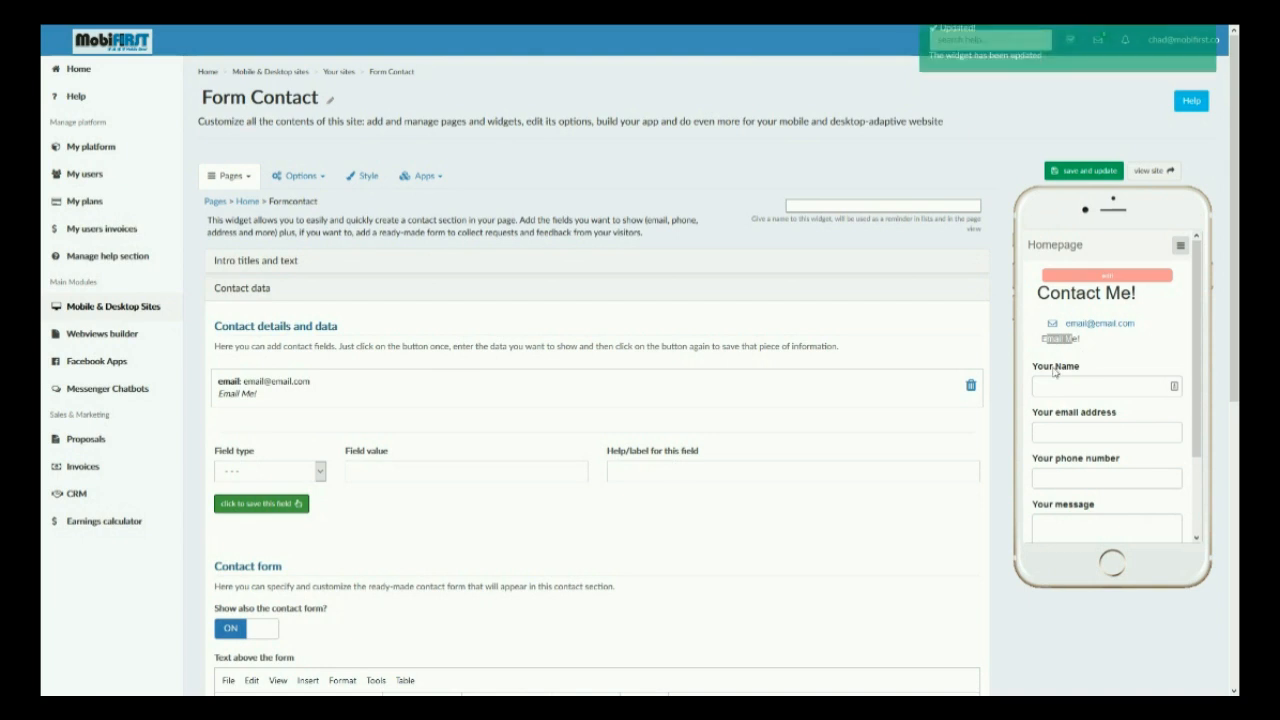
pyautogui.click(1092, 326)
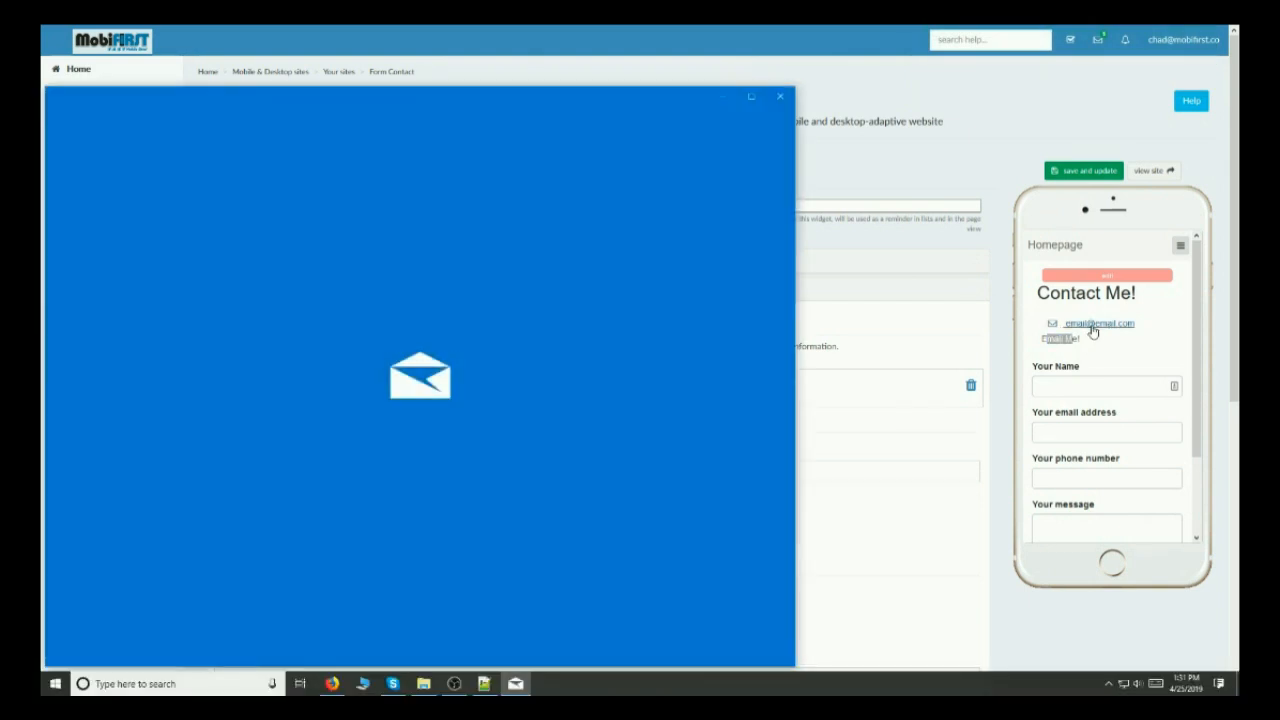
pyautogui.click(543, 162)
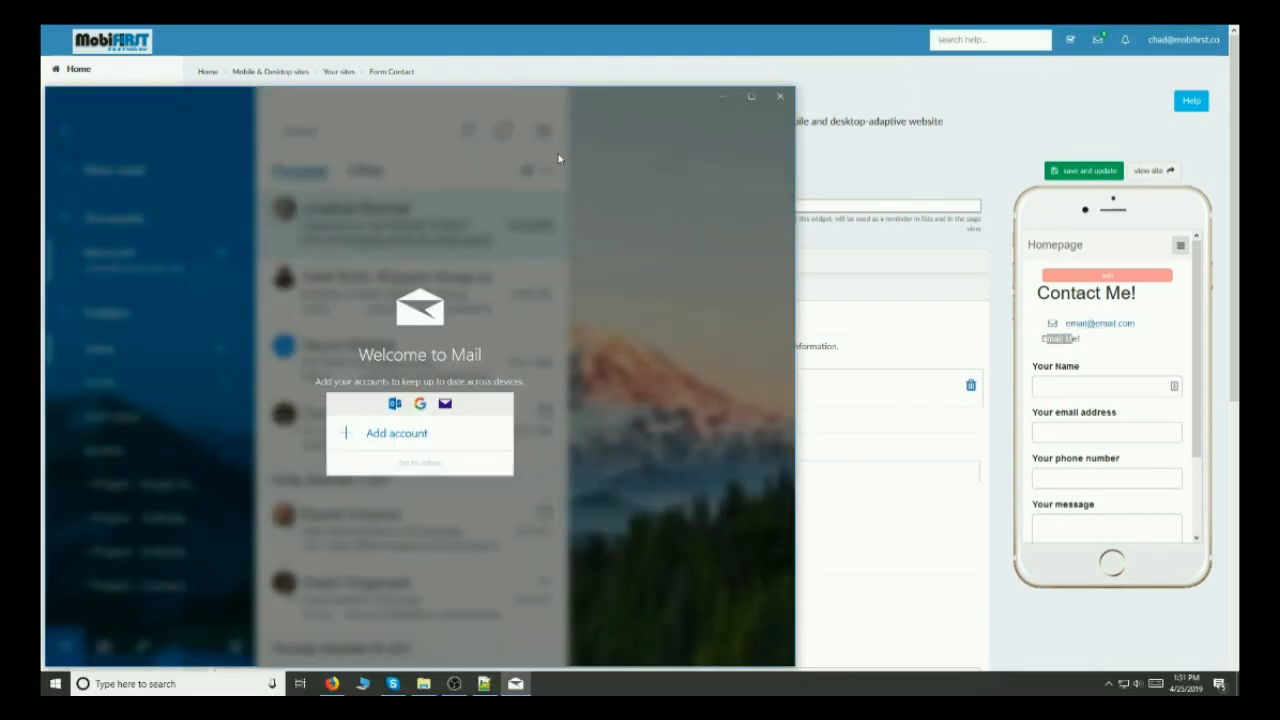
pyautogui.click(782, 97)
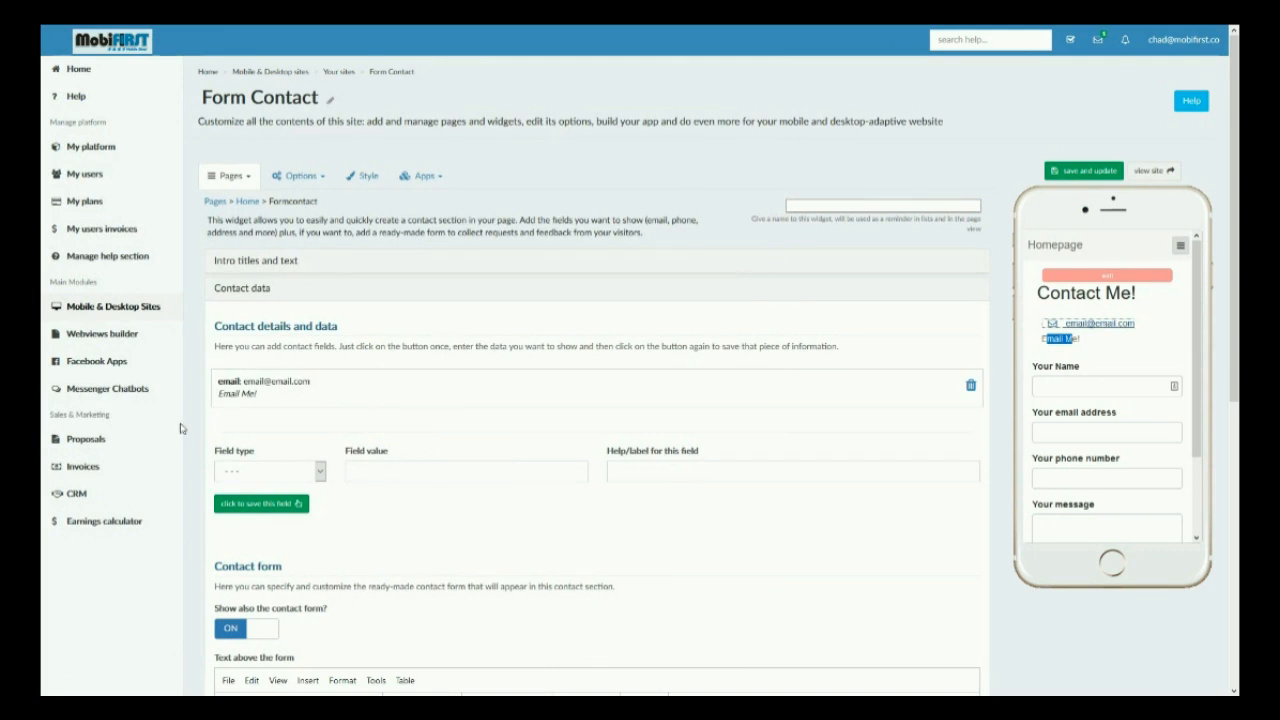
# Step: Make the new contact field a phone field with the contact's phone number and the label "Call Me!", and save it
pyautogui.click(287, 472)
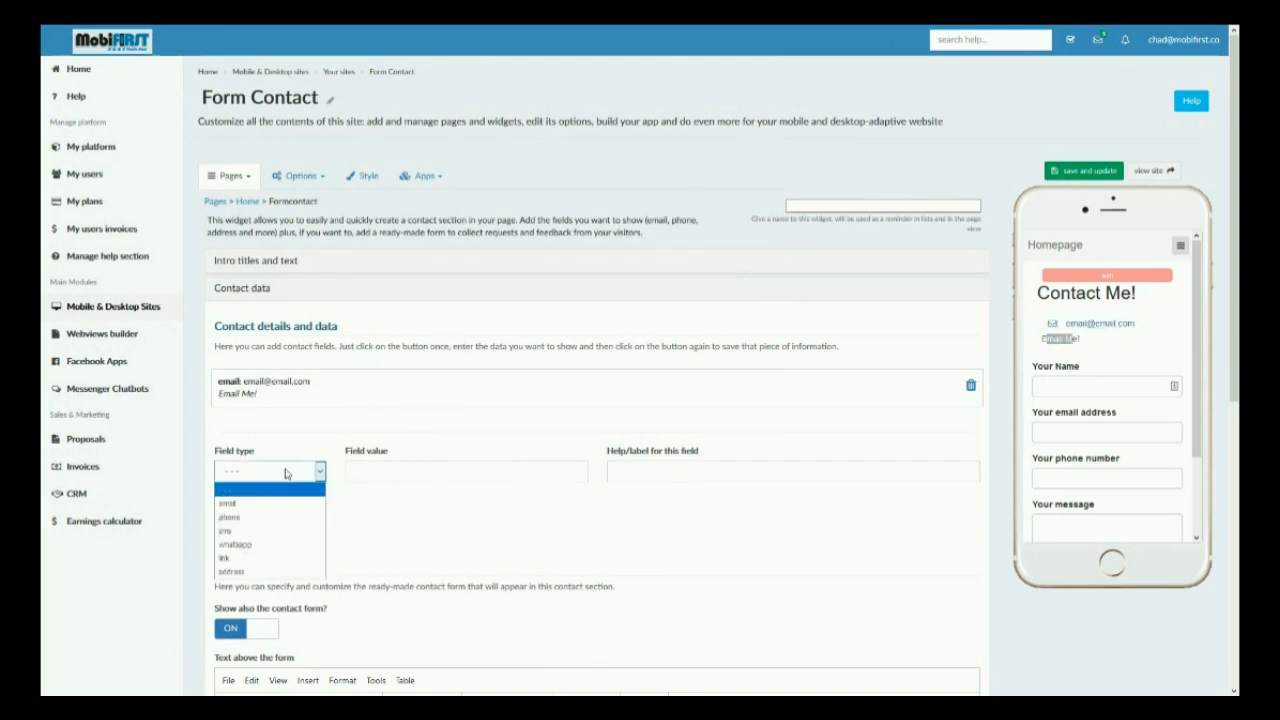
pyautogui.click(303, 518)
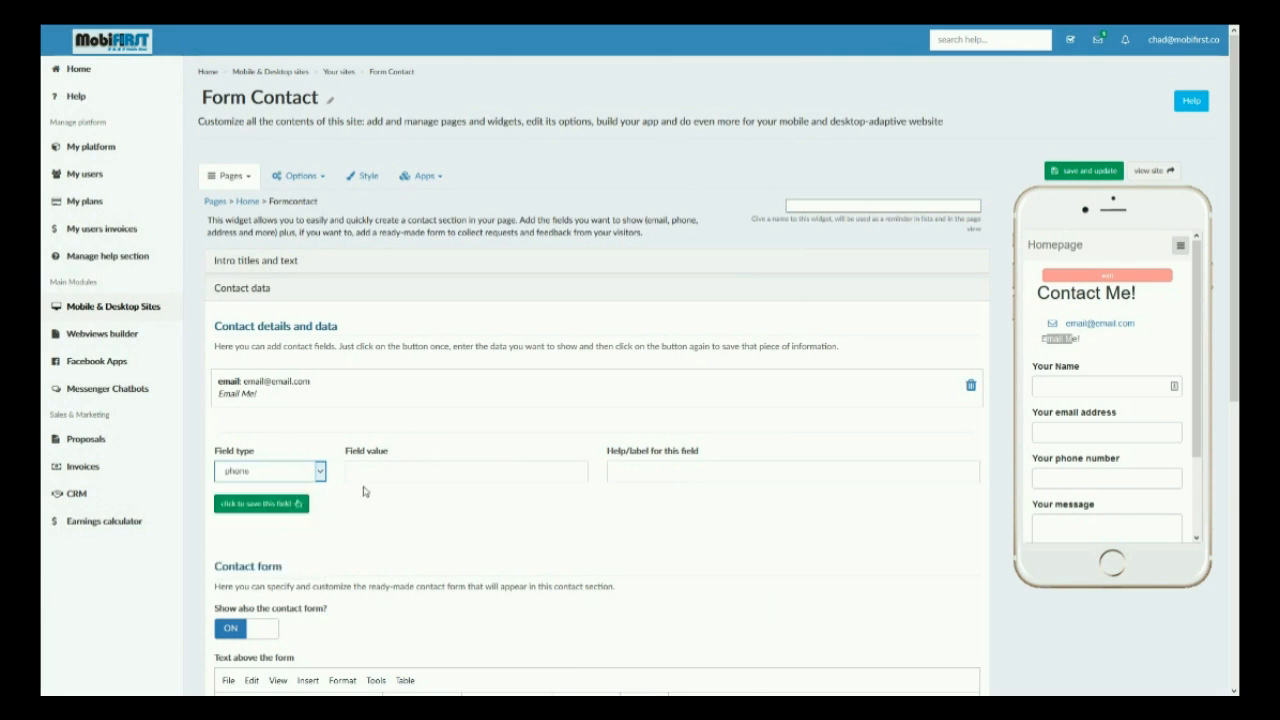
pyautogui.click(390, 472)
pyautogui.write('123456789')
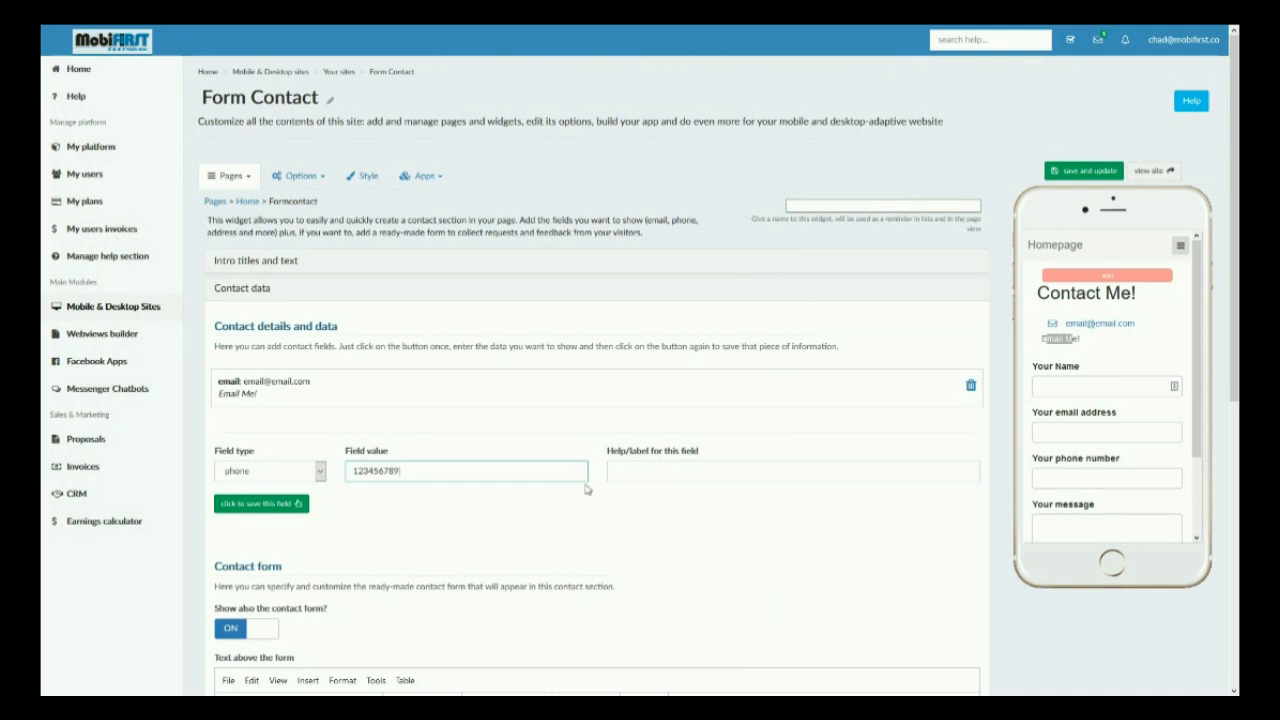
pyautogui.click(657, 473)
pyautogui.write('Call Me!')
pyautogui.click(276, 505)
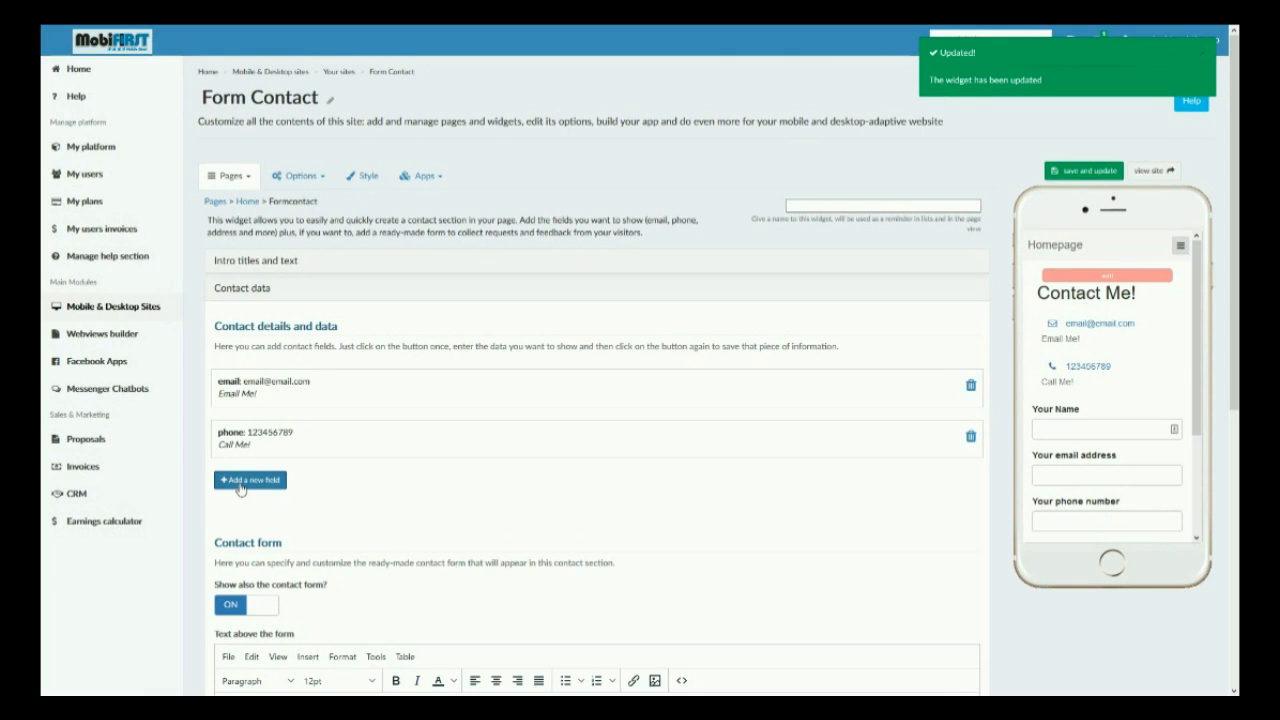
pyautogui.click(240, 481)
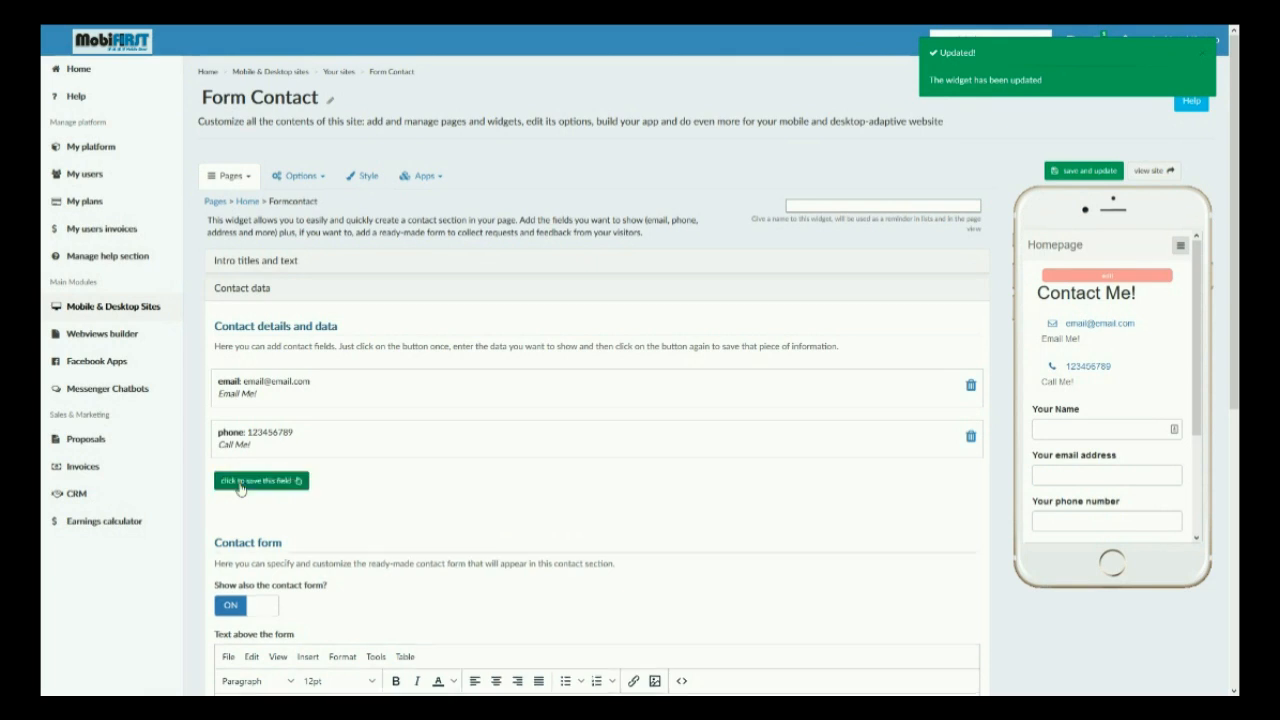
pyautogui.click(262, 525)
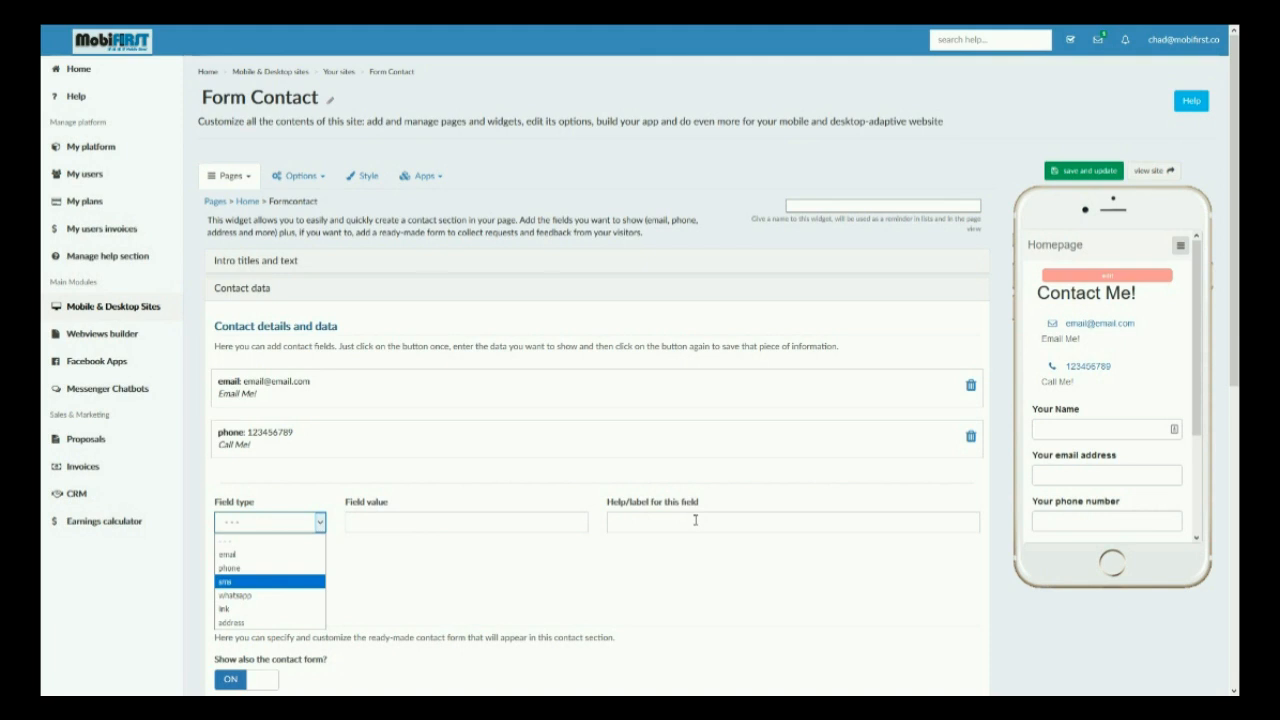
pyautogui.click(259, 612)
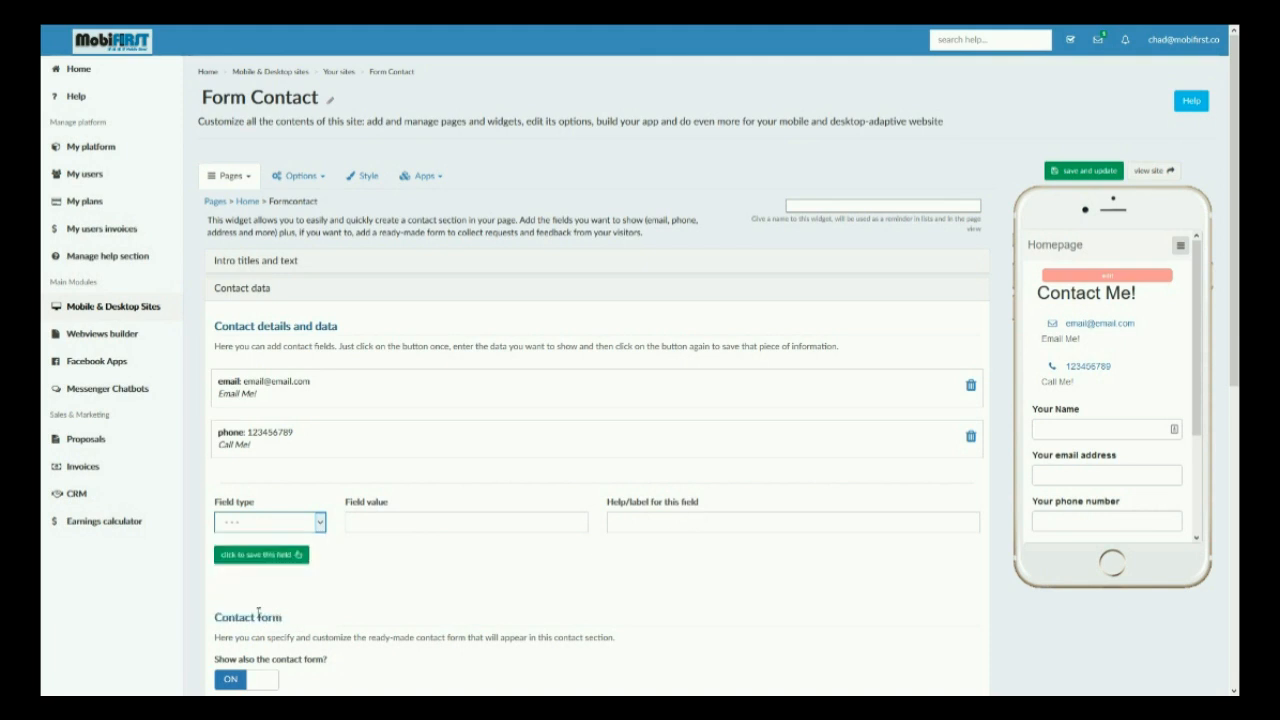
pyautogui.click(422, 523)
pyautogui.write('www.google.com')
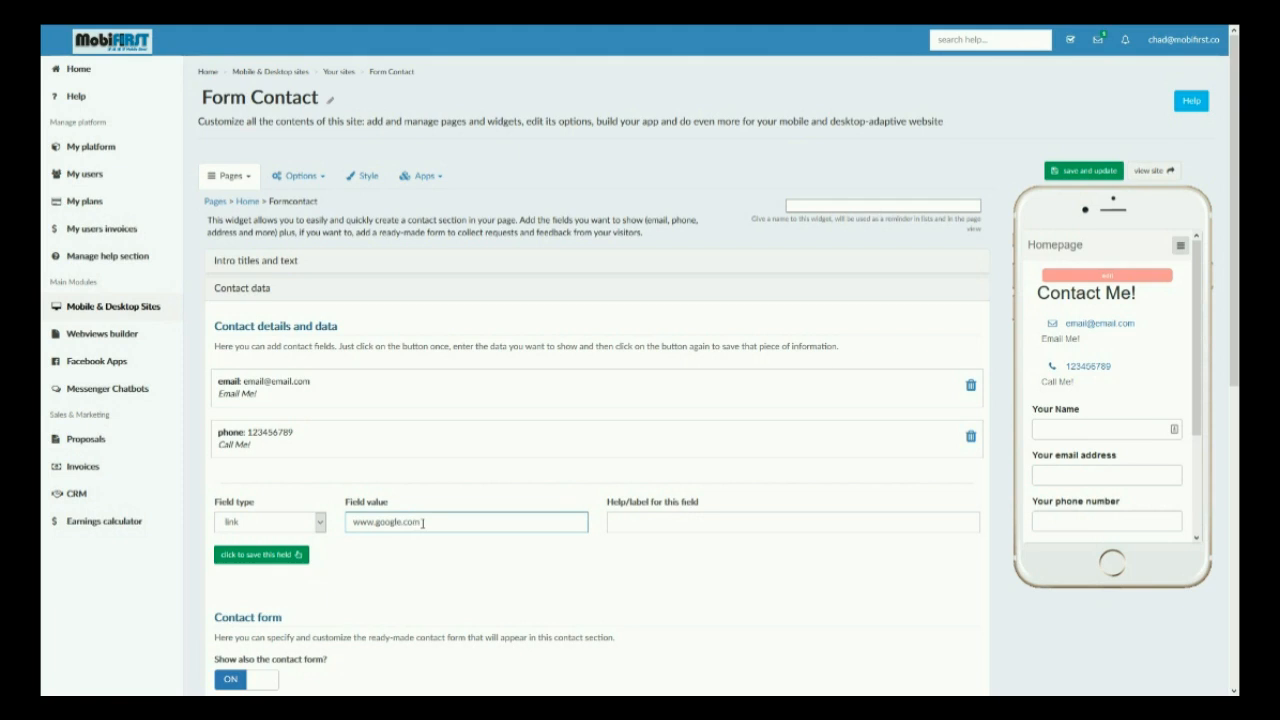
pyautogui.press('Tab')
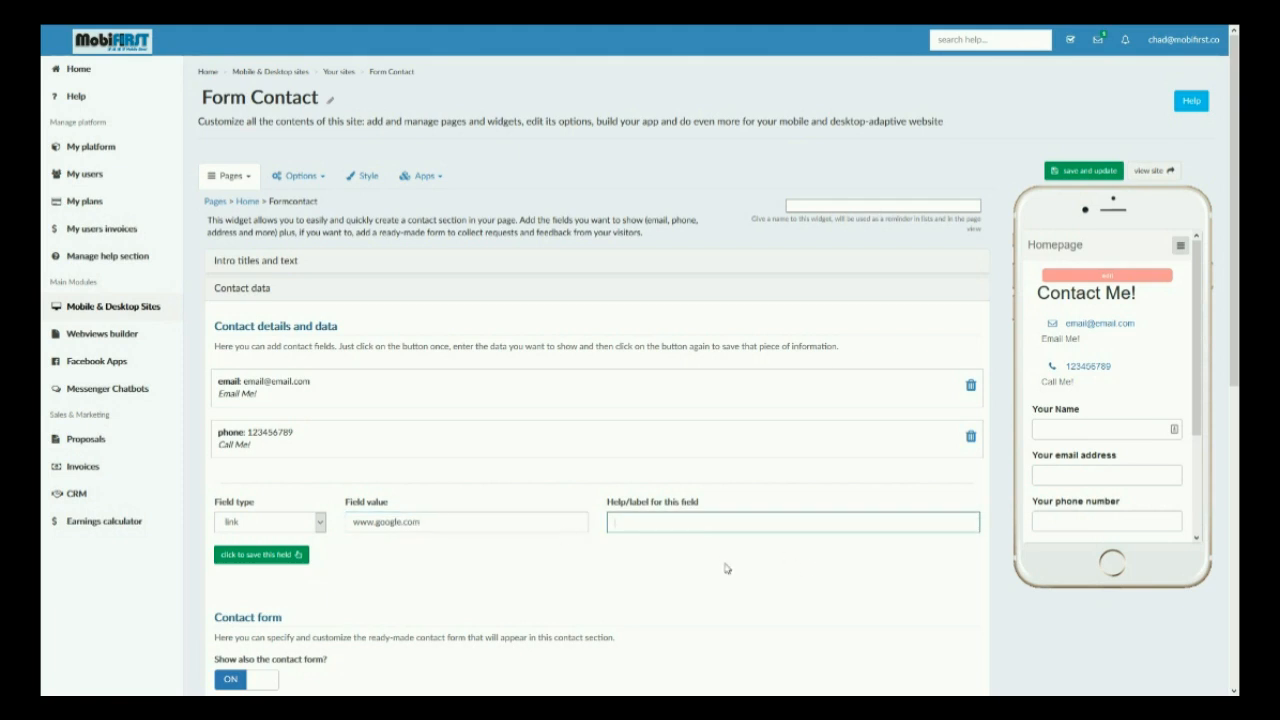
pyautogui.write('google')
pyautogui.click(262, 555)
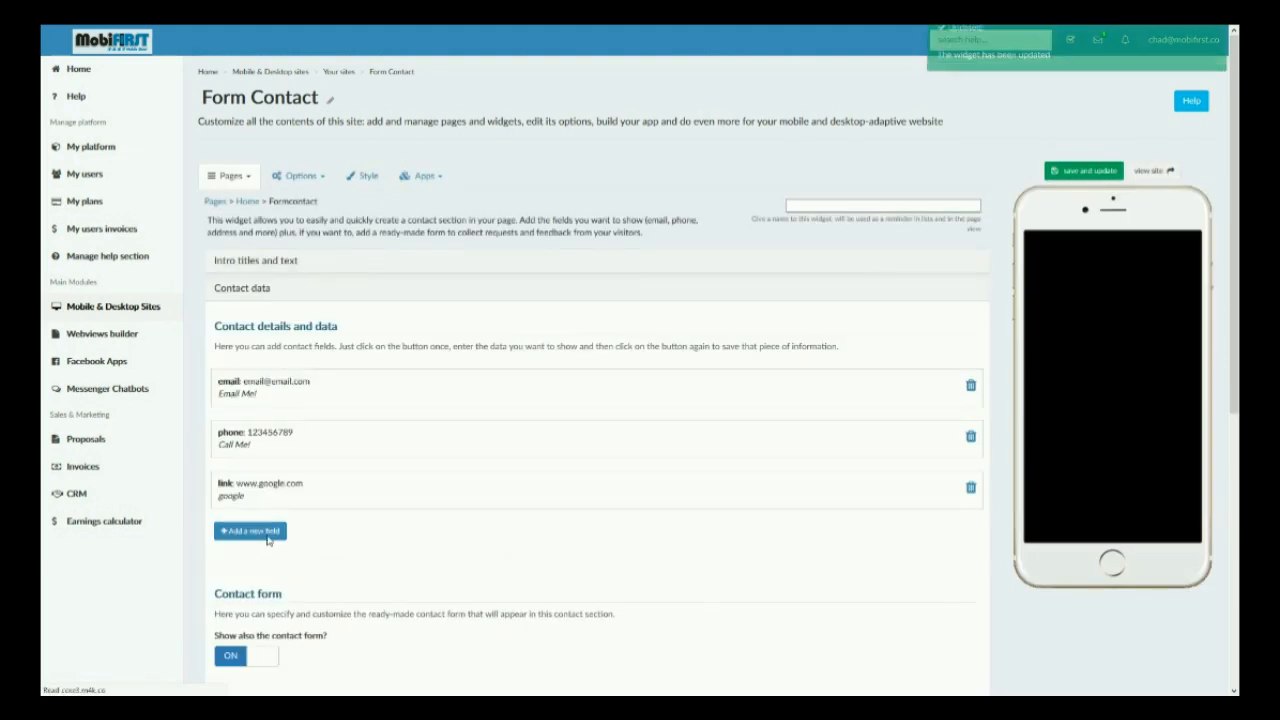
pyautogui.click(258, 531)
pyautogui.click(262, 581)
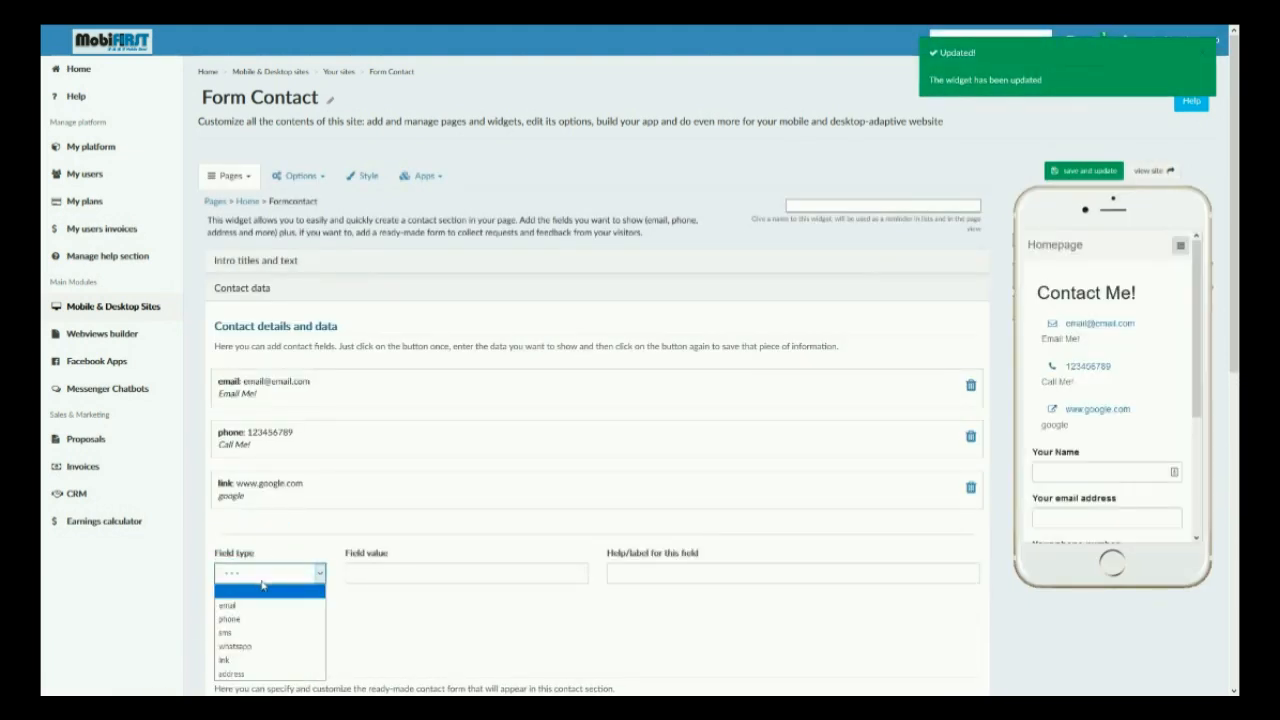
pyautogui.click(262, 581)
pyautogui.click(1076, 174)
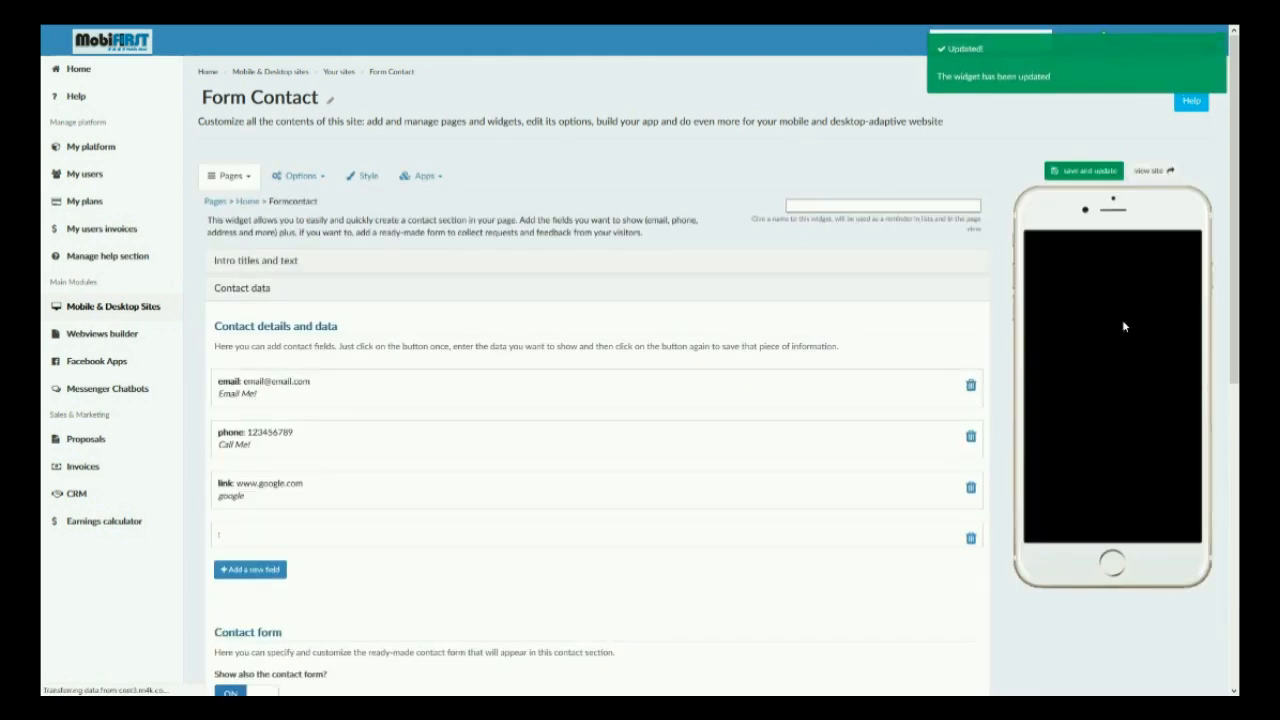
pyautogui.click(971, 538)
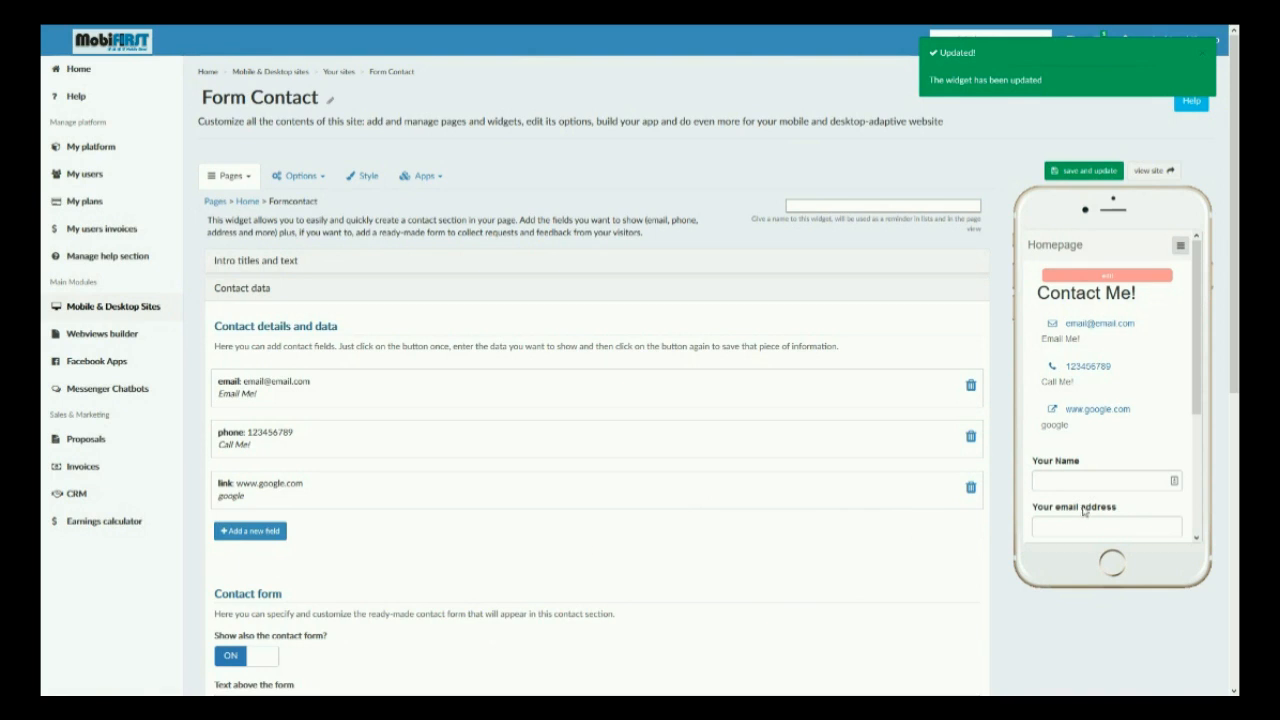
# Step: Turn off the contact form, save the widget and try the phone link in the phone preview
pyautogui.scroll(-1, 265, 604)
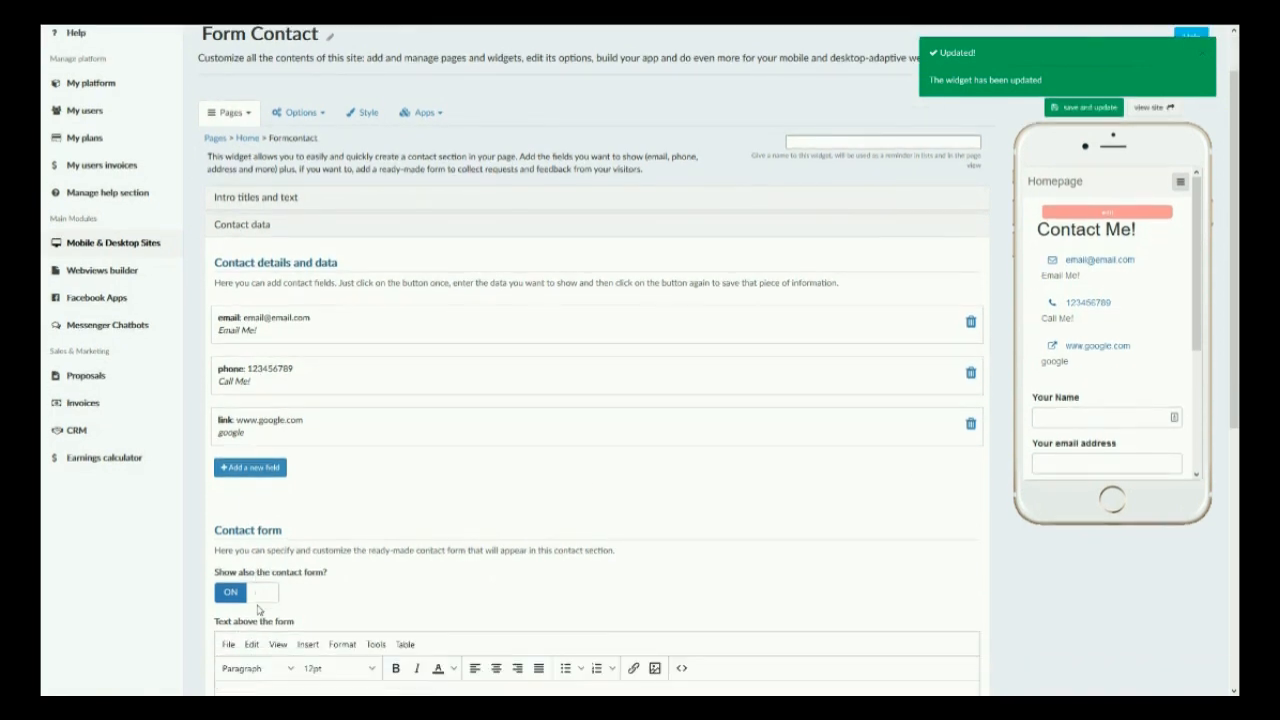
pyautogui.scroll(-3, 1133, 375)
pyautogui.scroll(-1, 1133, 375)
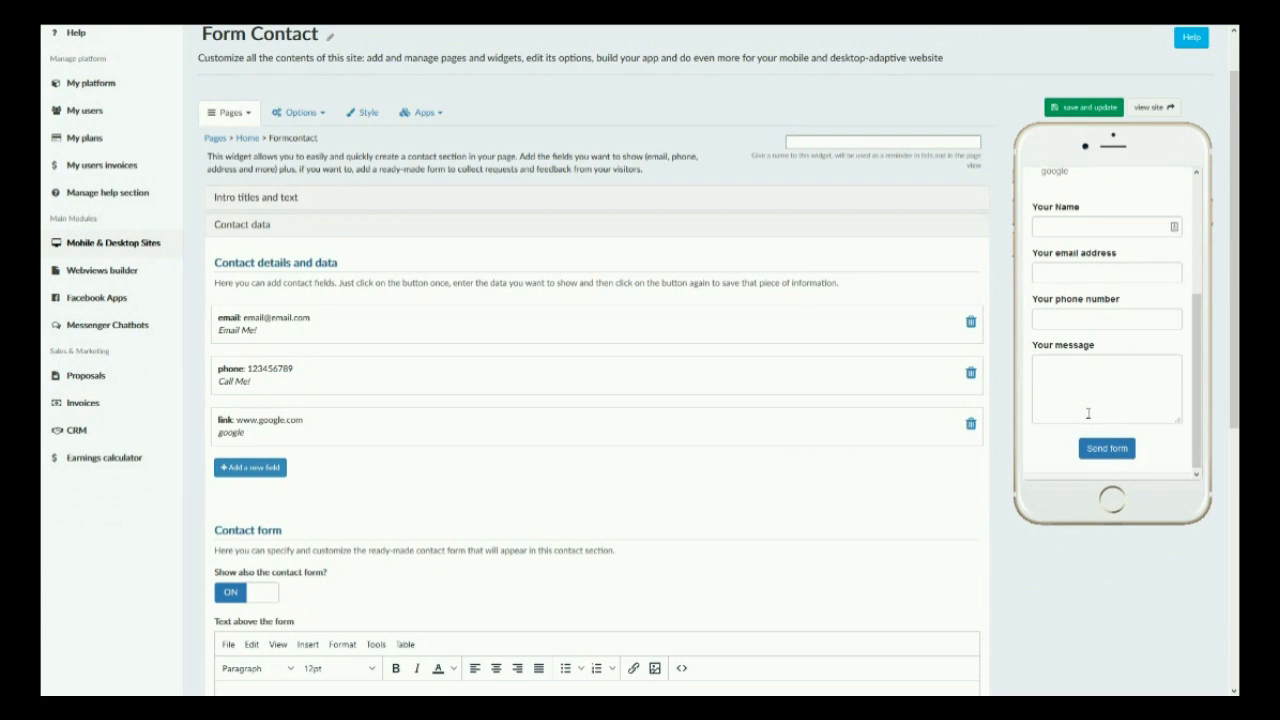
pyautogui.scroll(5, 1088, 413)
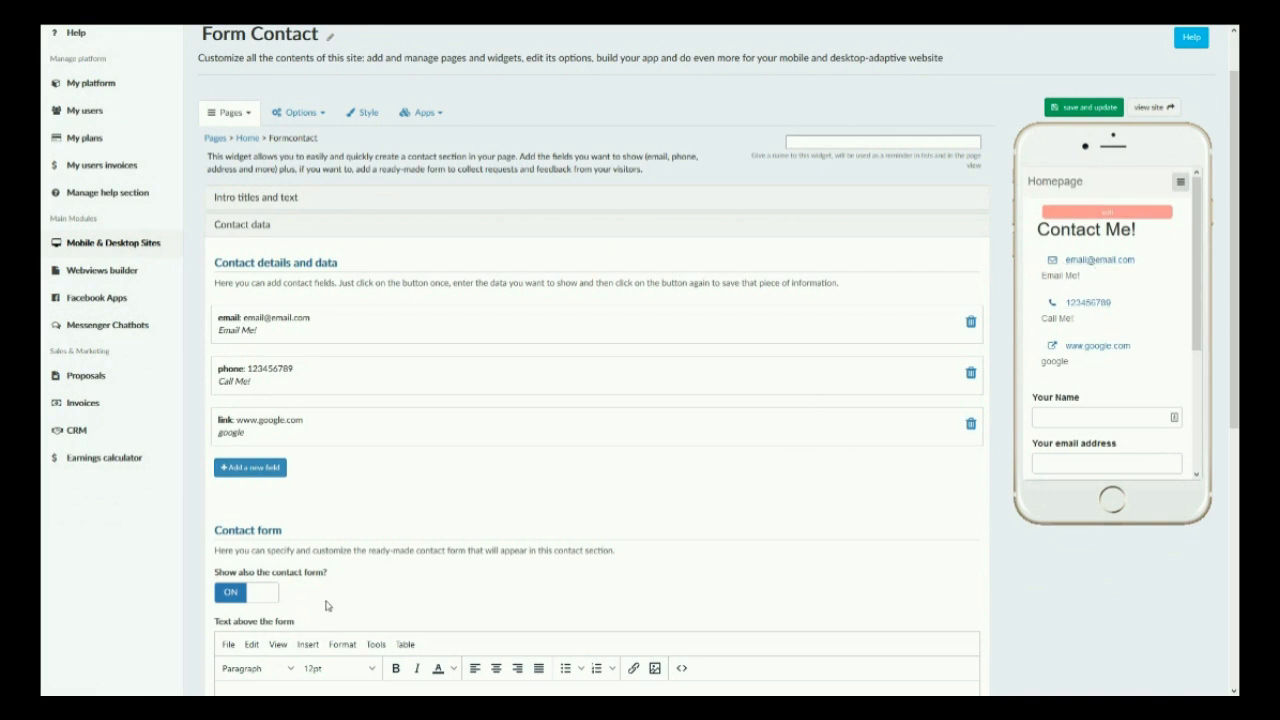
pyautogui.click(262, 594)
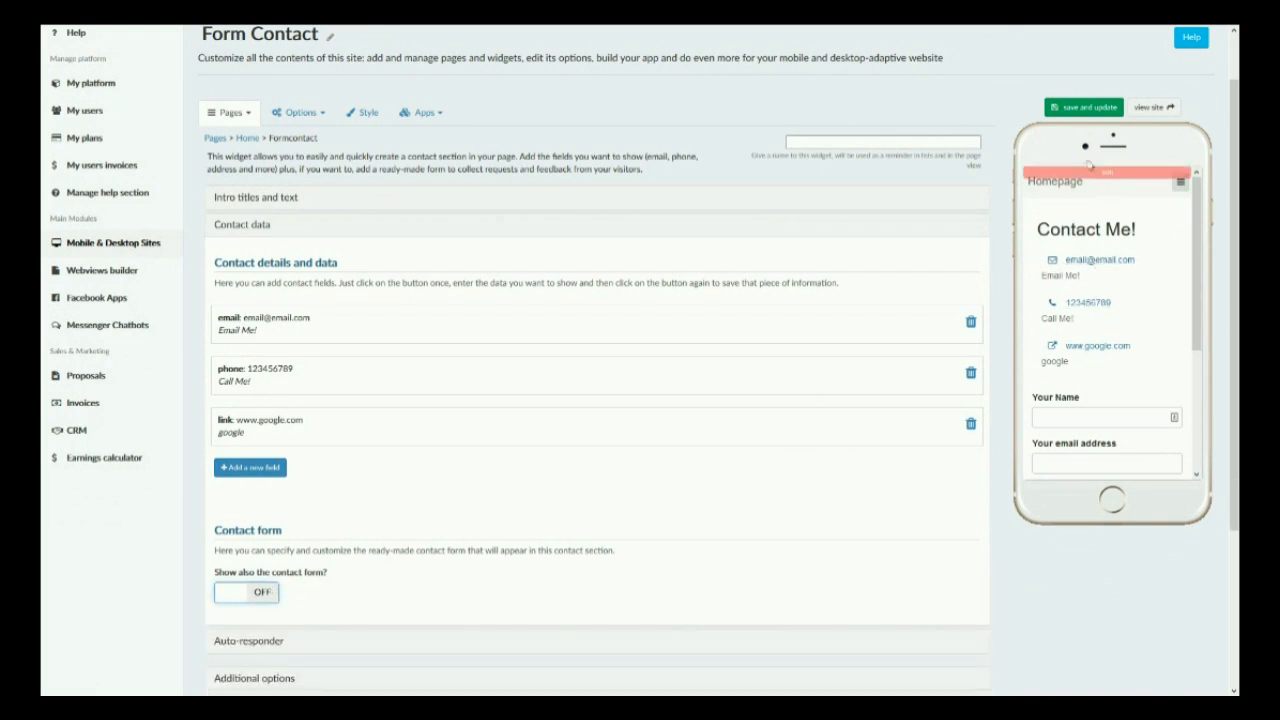
pyautogui.click(1075, 107)
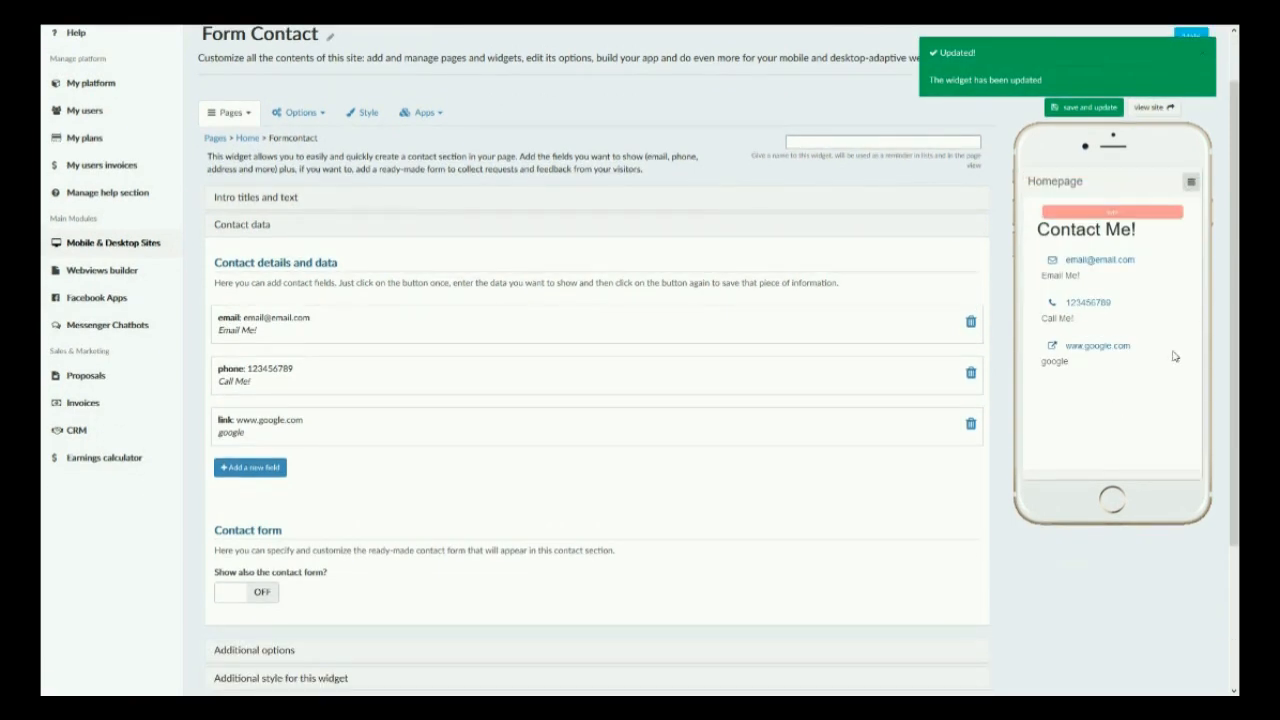
pyautogui.click(1087, 302)
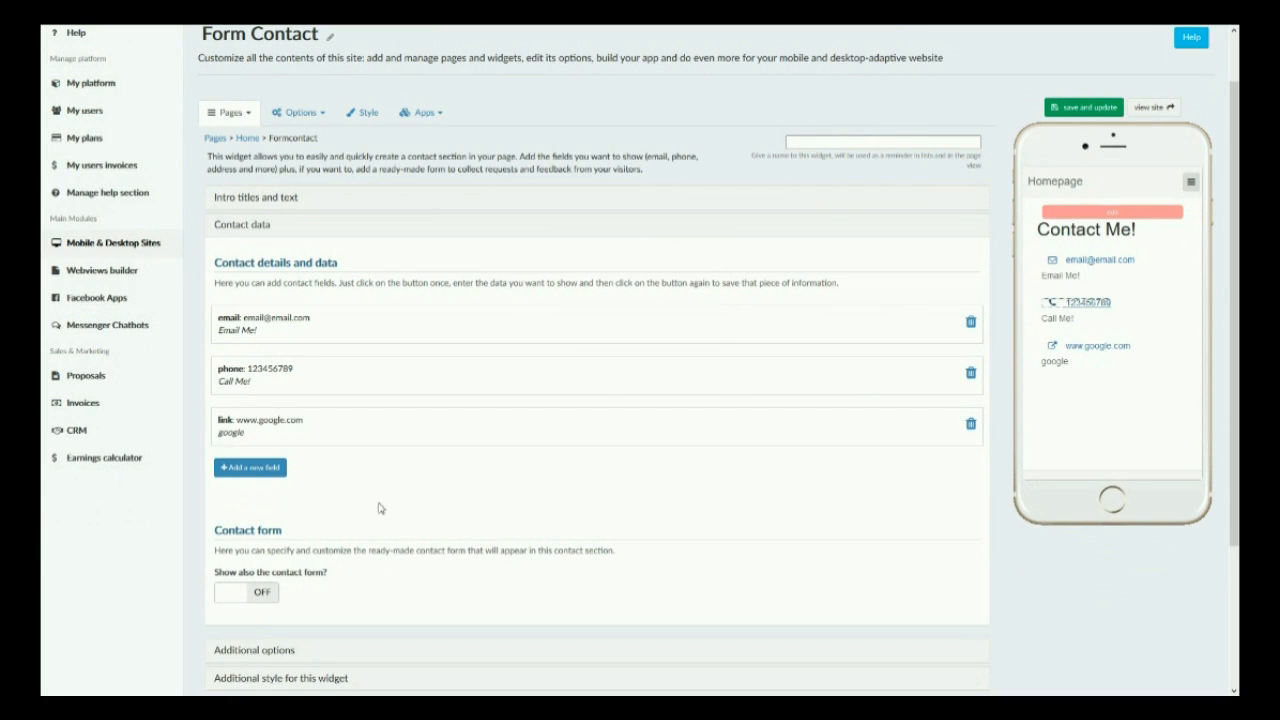
# Step: Turn on the contact form, save the widget and view the form in the phone preview
pyautogui.click(262, 593)
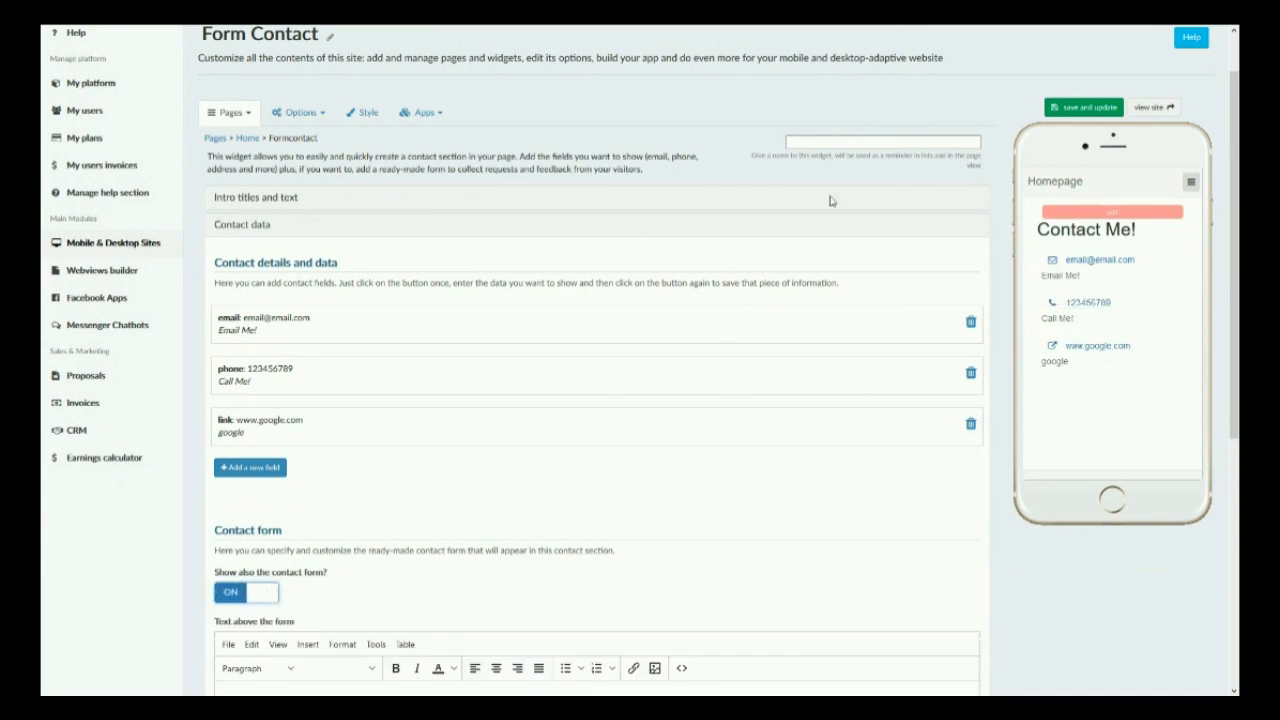
pyautogui.click(1095, 110)
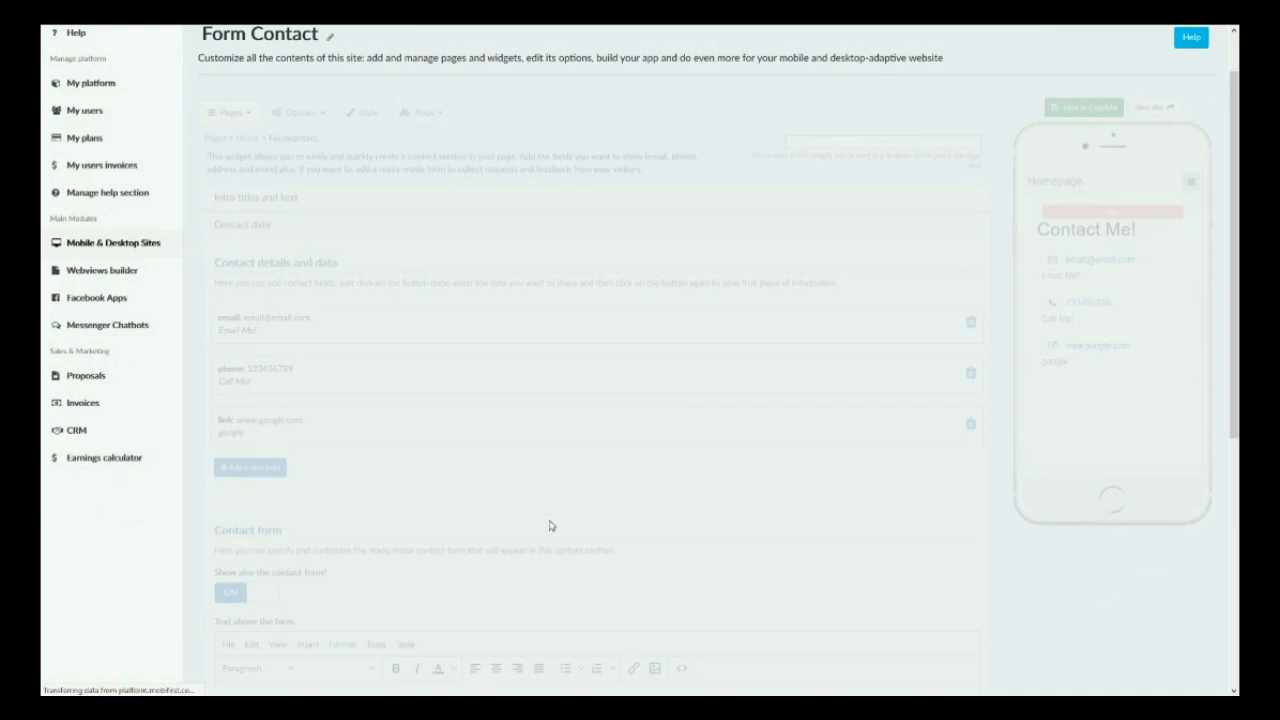
pyautogui.scroll(-2, 549, 526)
pyautogui.scroll(-3, 1062, 186)
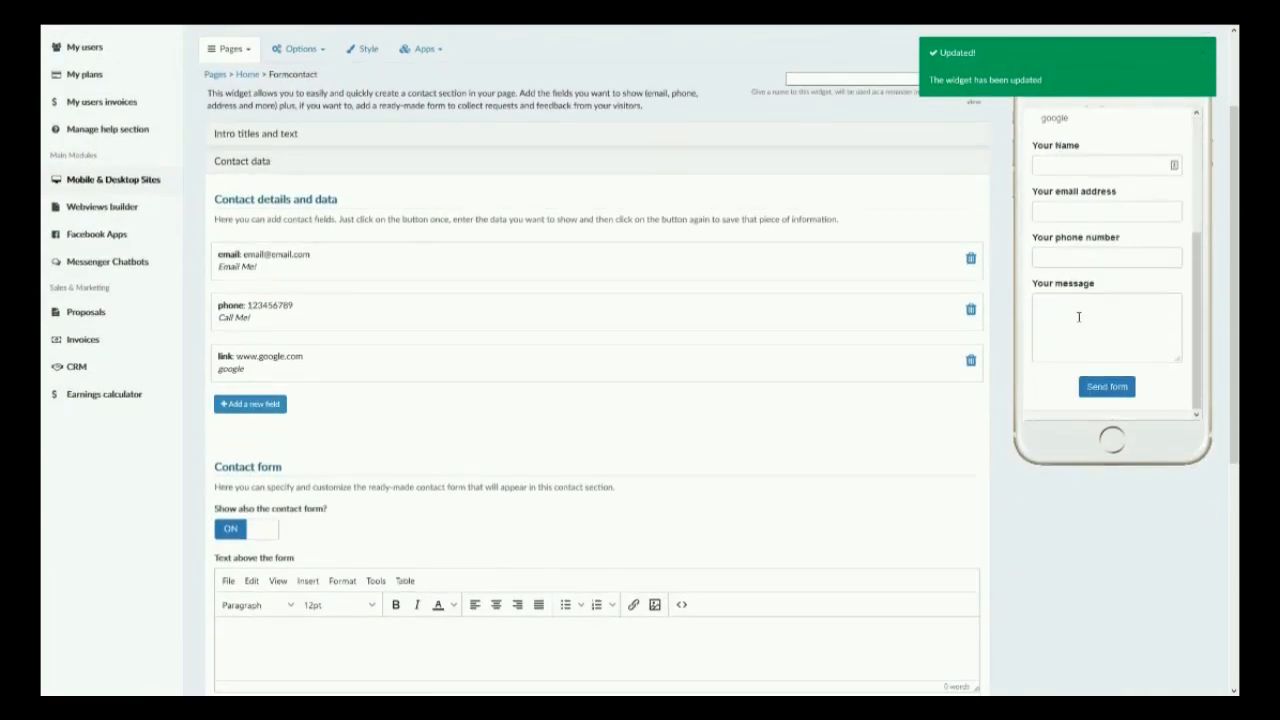
# Step: Examine the contact form's fields for the recipient email addresses and the URL the form data is posted to
pyautogui.scroll(-3, 886, 326)
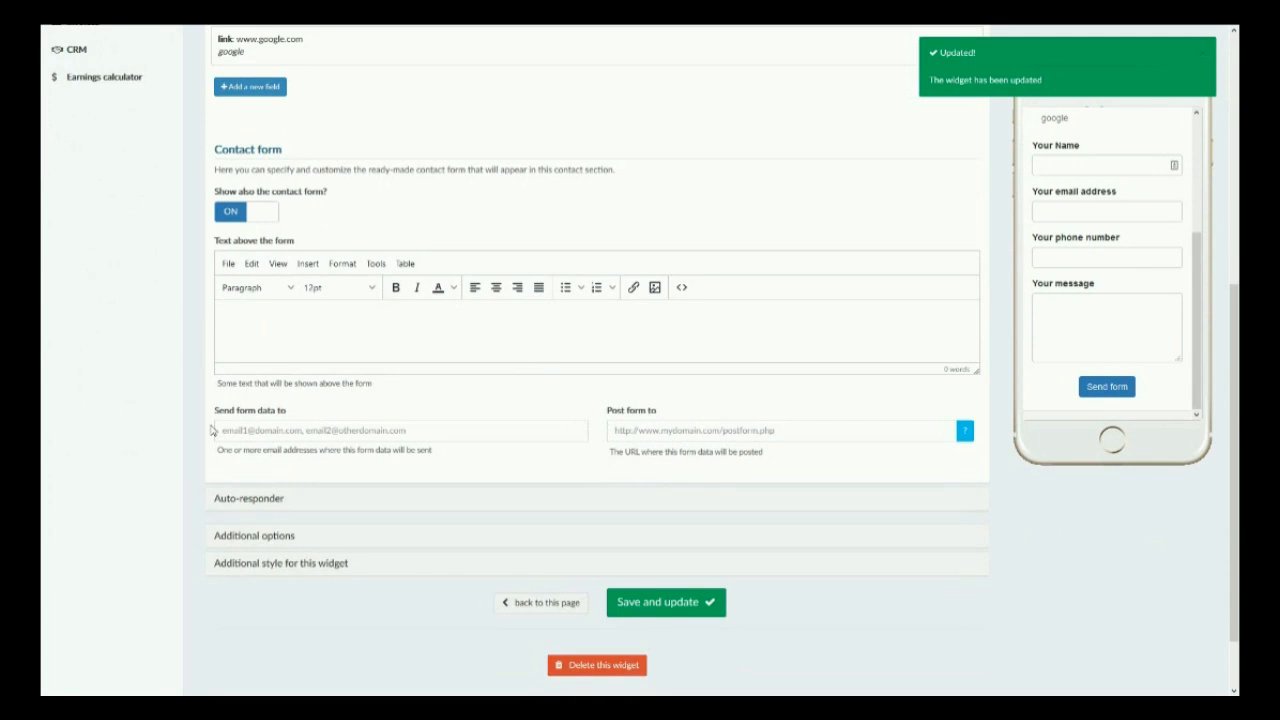
pyautogui.click(233, 434)
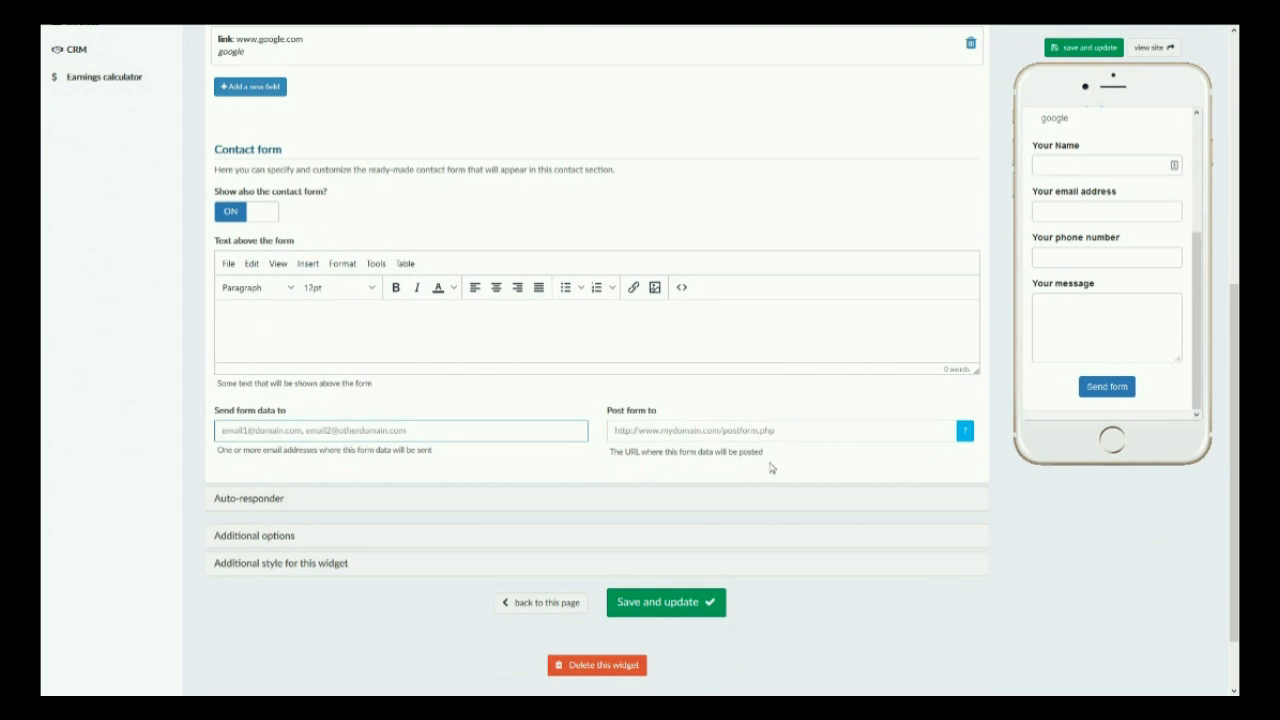
pyautogui.click(758, 432)
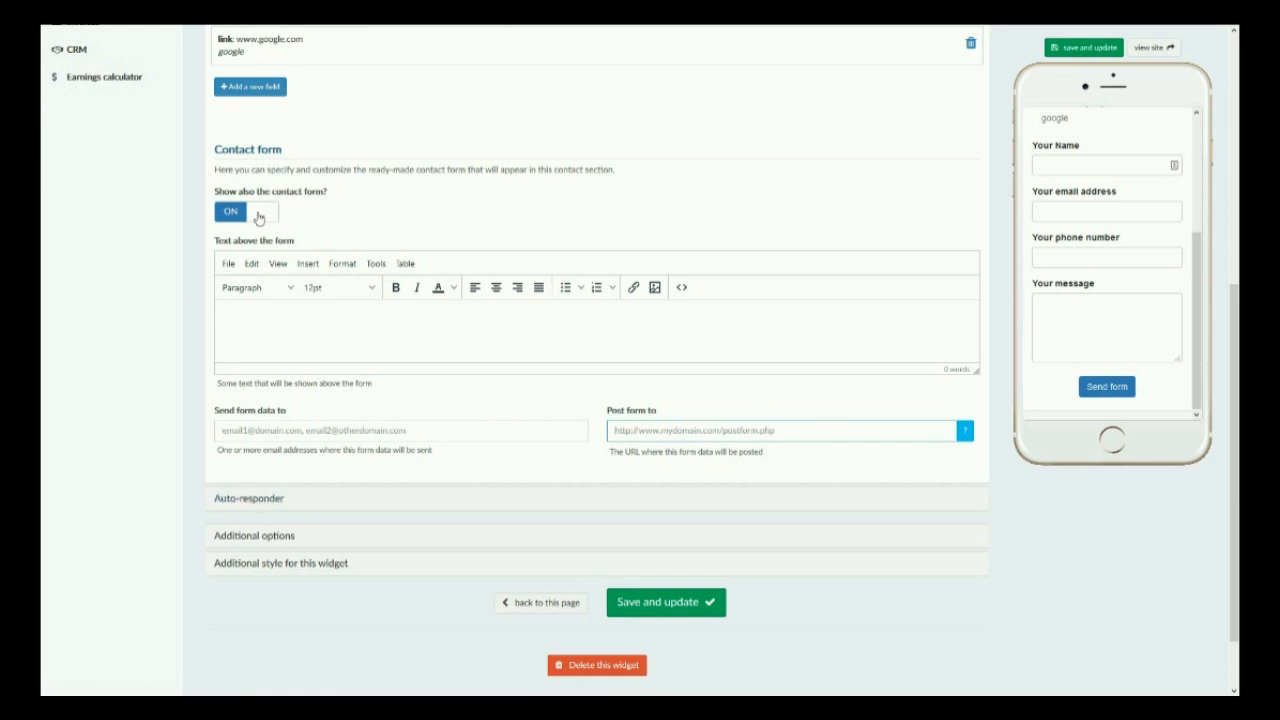
# Step: Enable the auto-responder for the contact form, save the widget and view the form in the phone preview
pyautogui.click(248, 509)
pyautogui.click(260, 375)
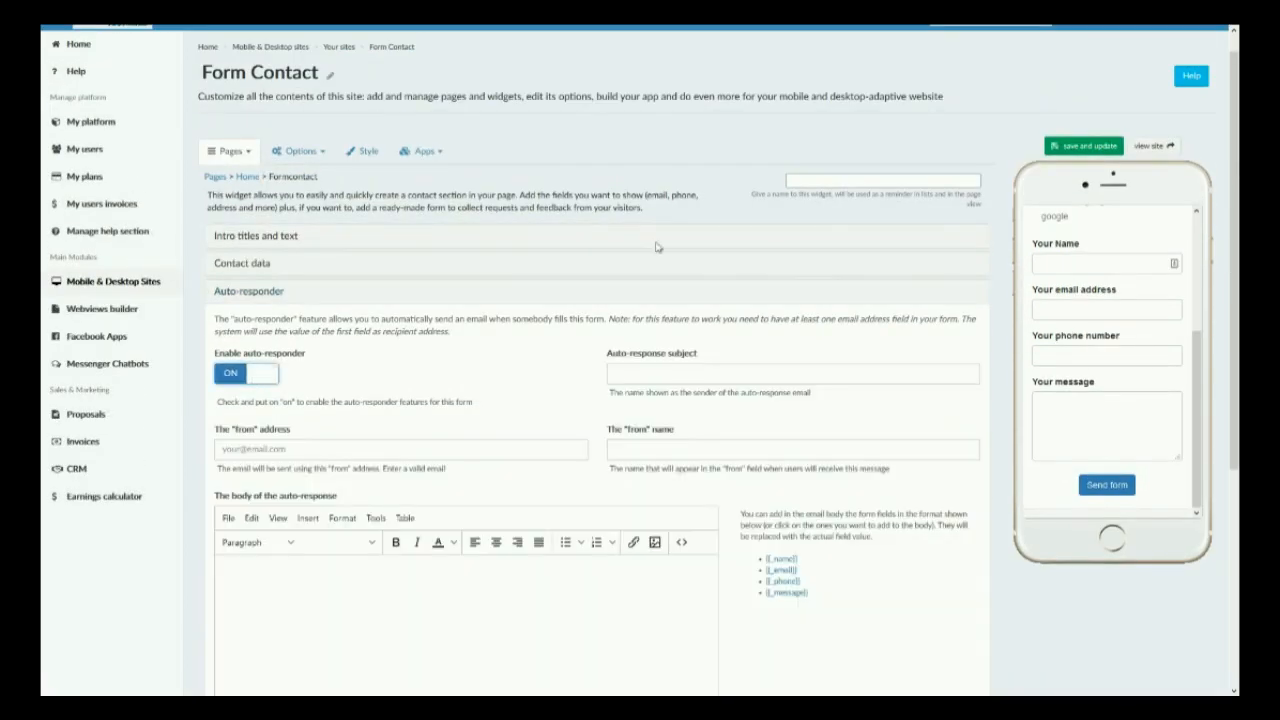
pyautogui.click(1085, 147)
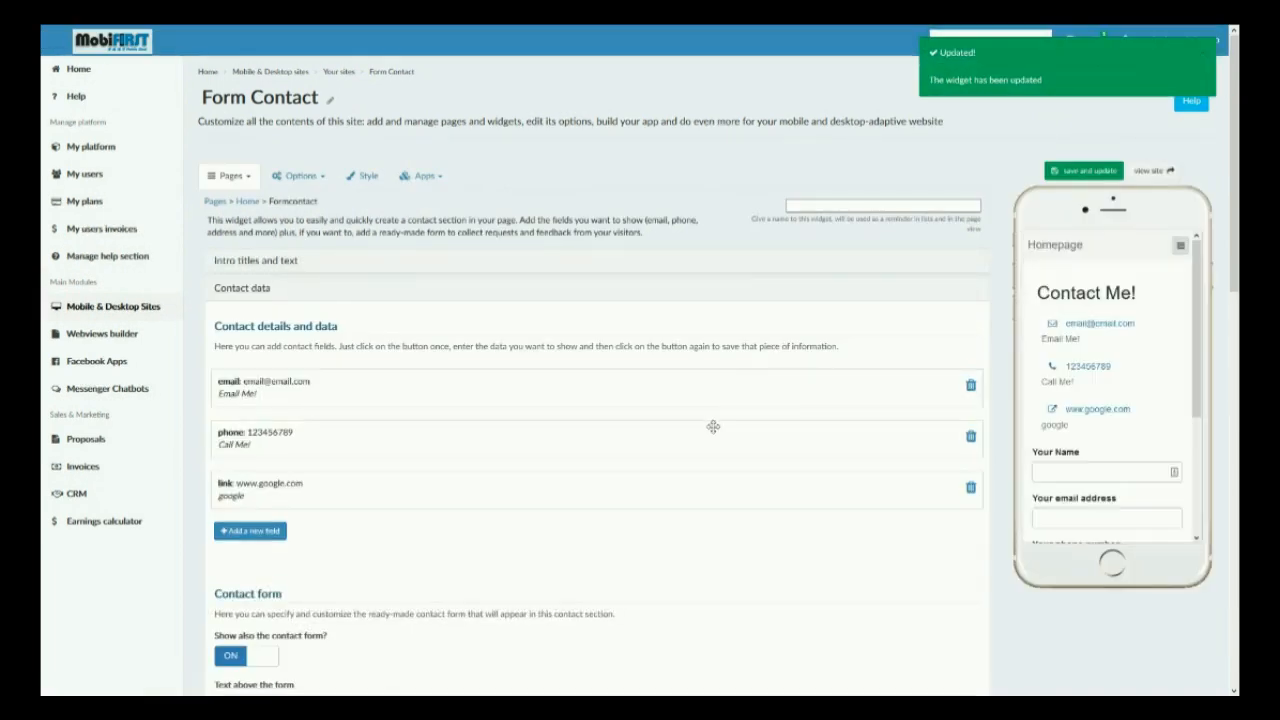
pyautogui.scroll(-3, 1100, 415)
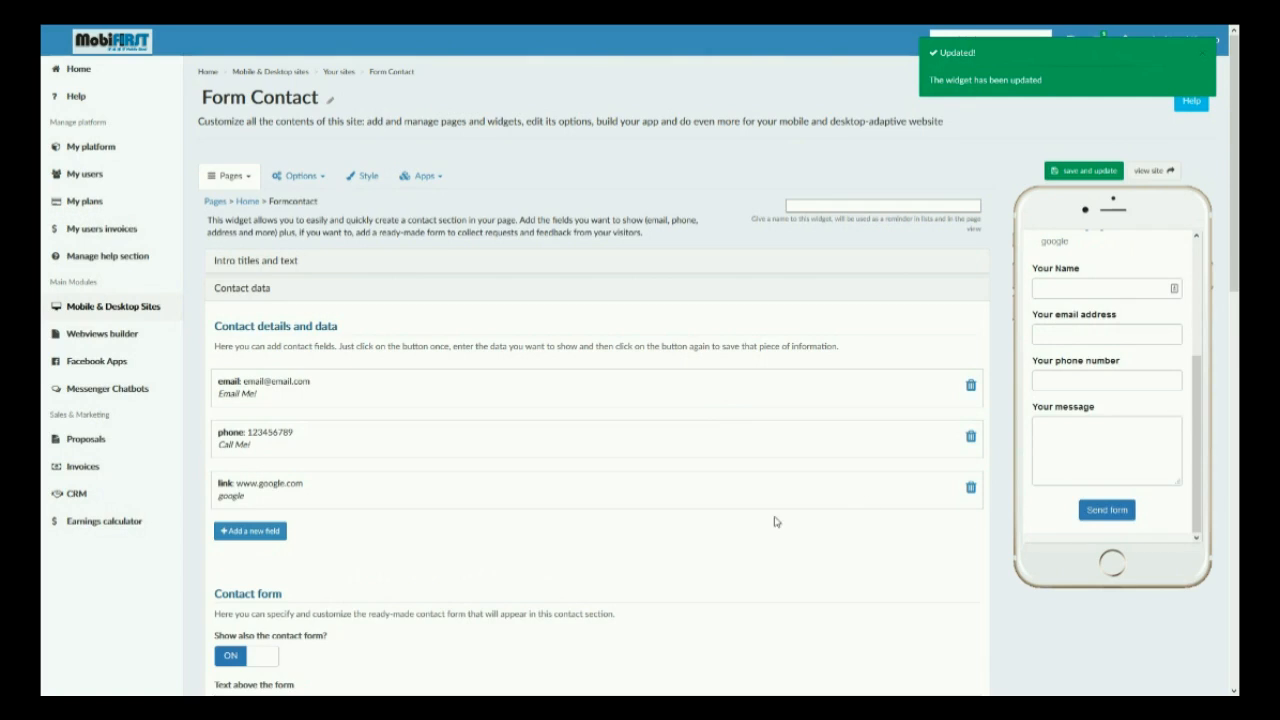
# Step: Examine the auto-responder's "from" address, response subject, "from" name and message body fields
pyautogui.scroll(-4, 675, 530)
pyautogui.scroll(-5, 670, 515)
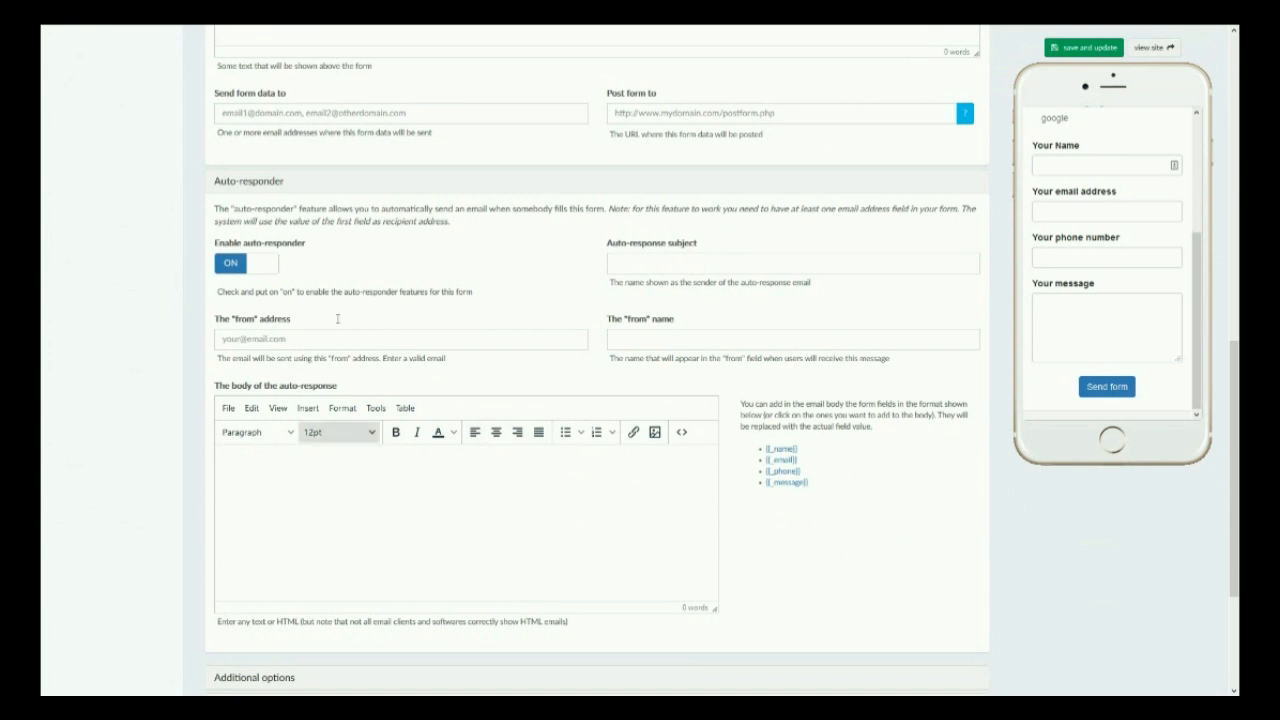
pyautogui.click(259, 343)
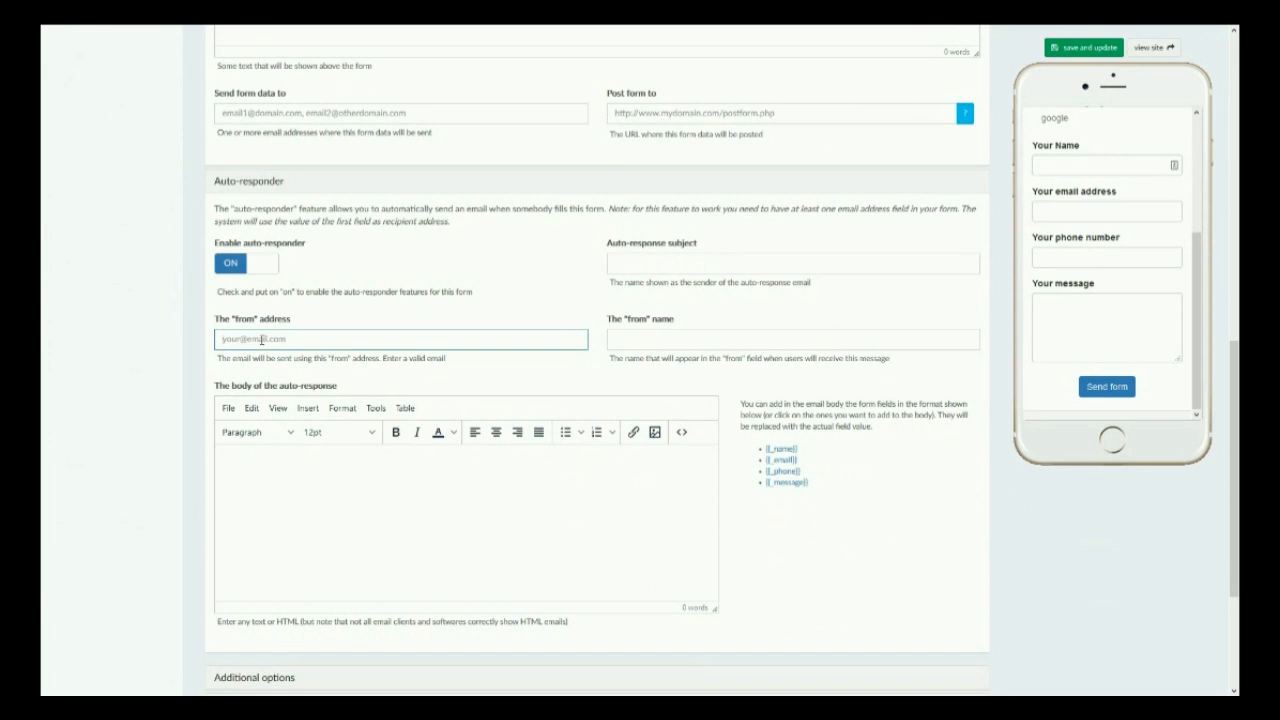
pyautogui.click(670, 262)
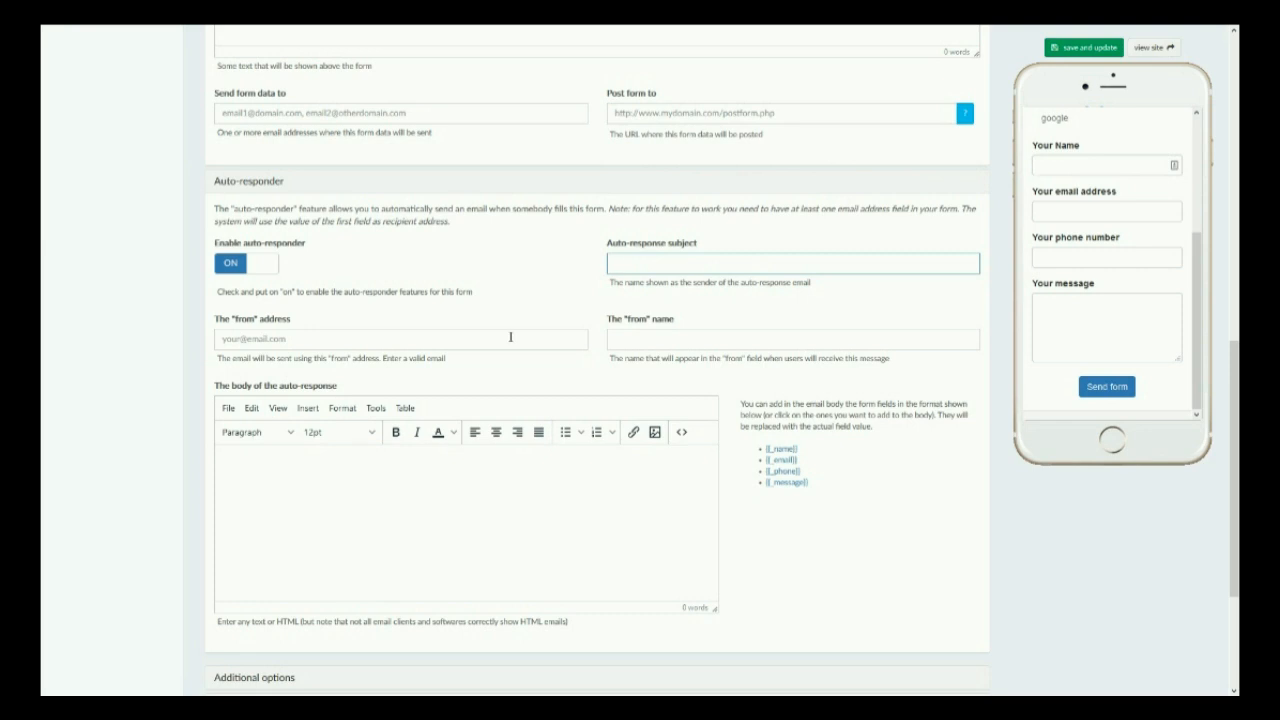
pyautogui.click(588, 338)
pyautogui.click(612, 338)
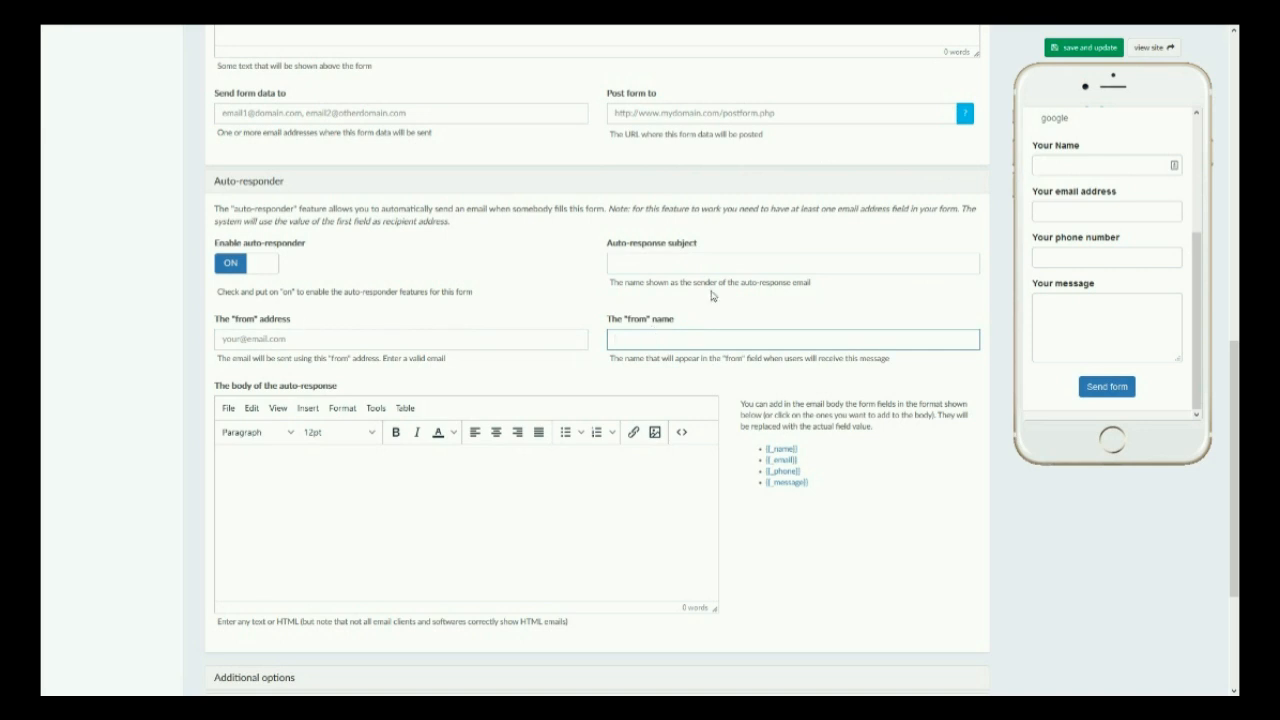
pyautogui.click(576, 465)
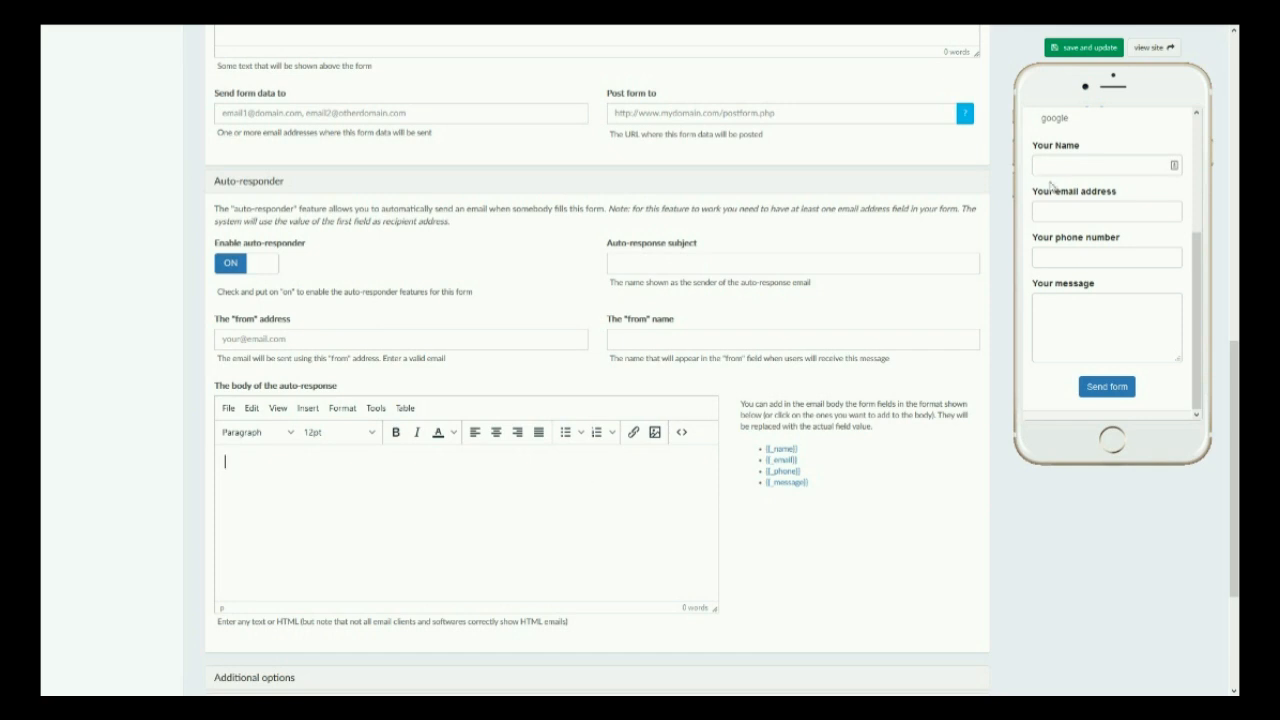
# Step: Examine the send control and email address field in the phone preview, and the auto-response body editor
pyautogui.click(1116, 390)
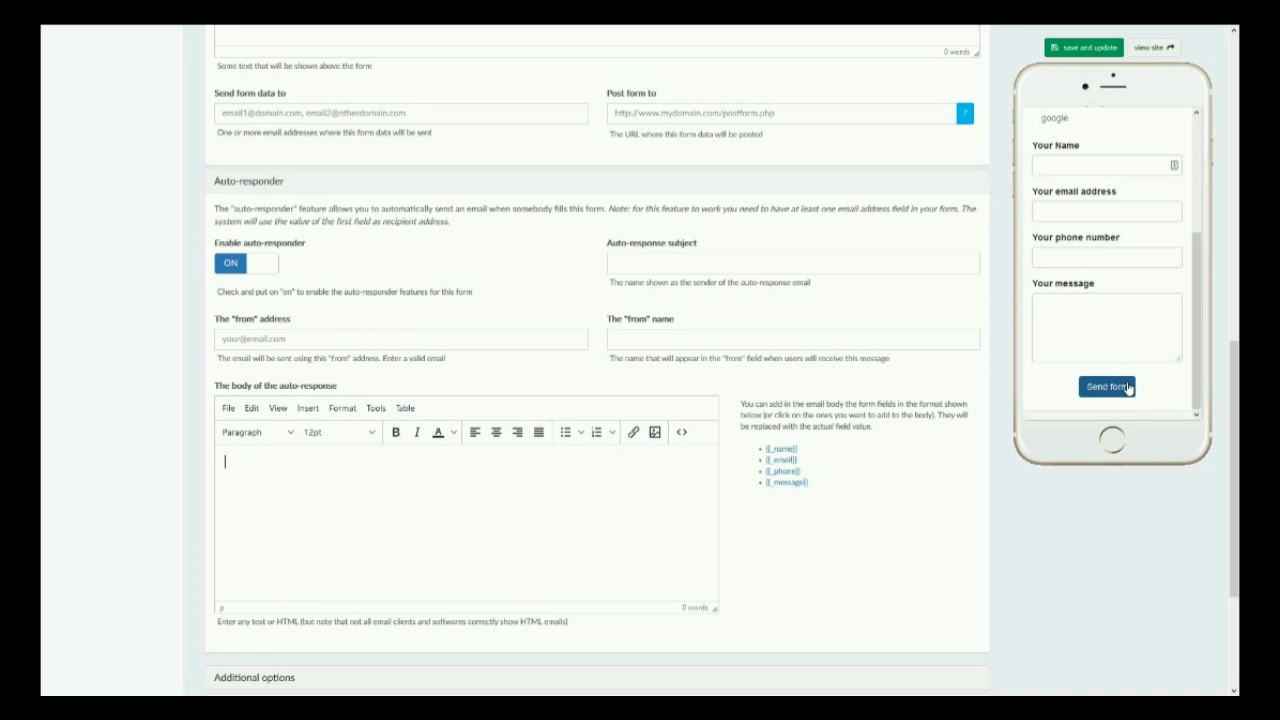
pyautogui.click(1055, 211)
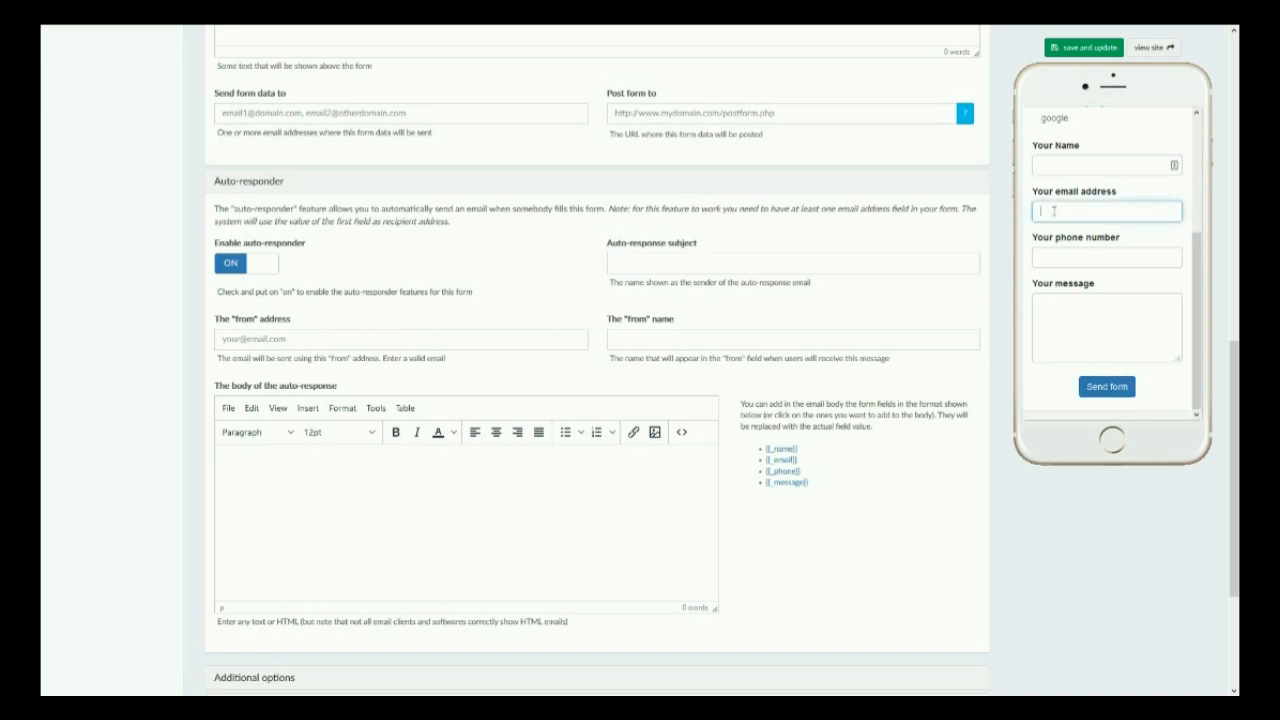
pyautogui.click(448, 502)
pyautogui.scroll(-3, 450, 502)
pyautogui.scroll(1, 455, 422)
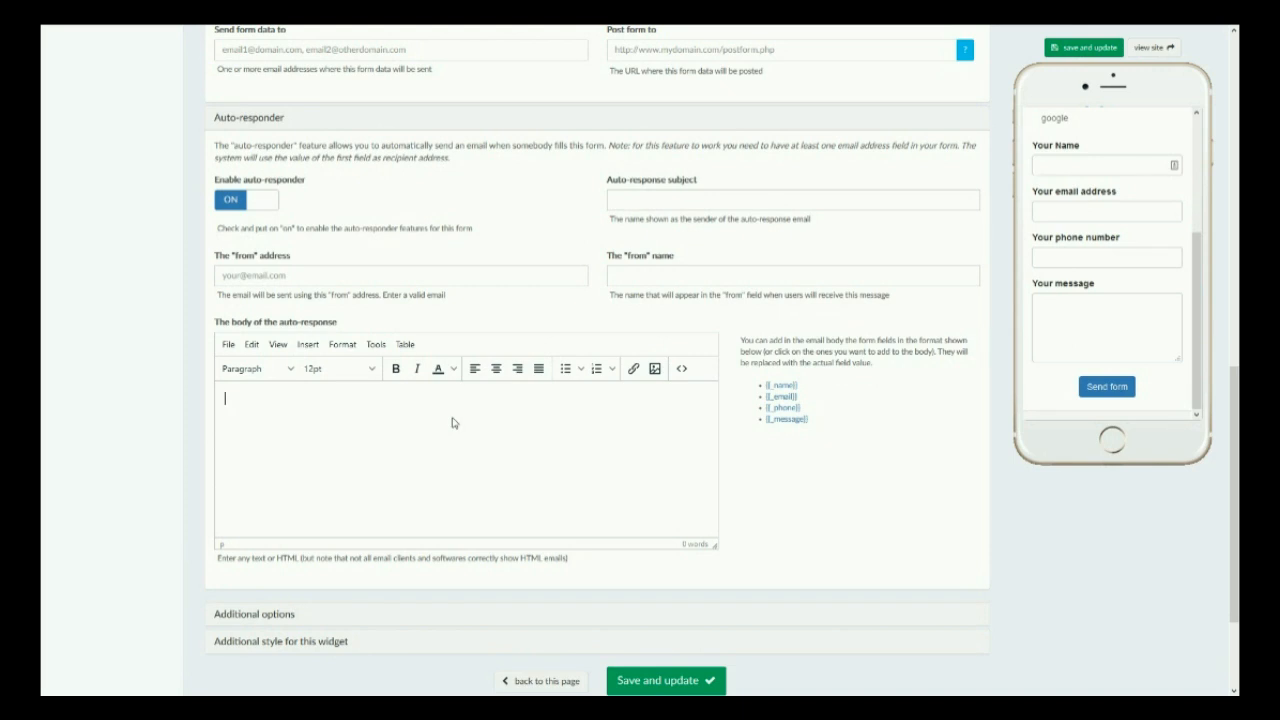
pyautogui.scroll(2, 396, 358)
pyautogui.scroll(-3, 397, 370)
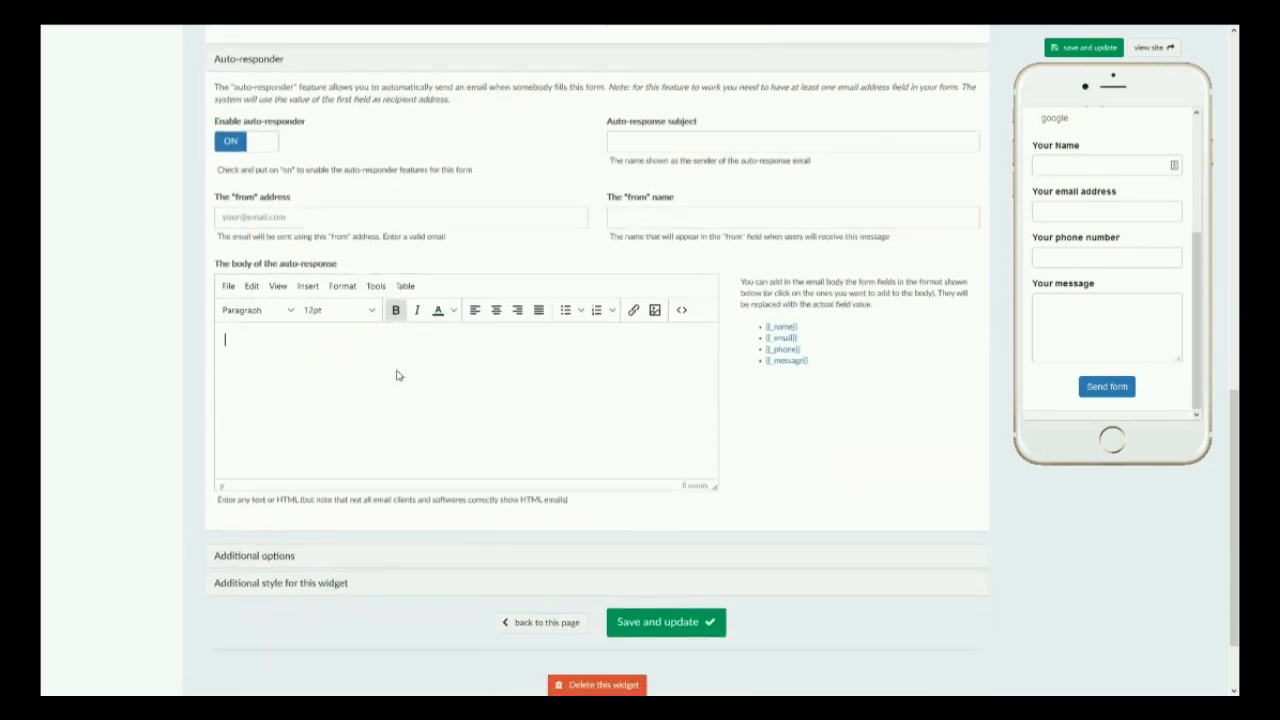
# Step: Try the widget's mobile-only, desktop-only and login-required options, switching each on and off again
pyautogui.click(257, 551)
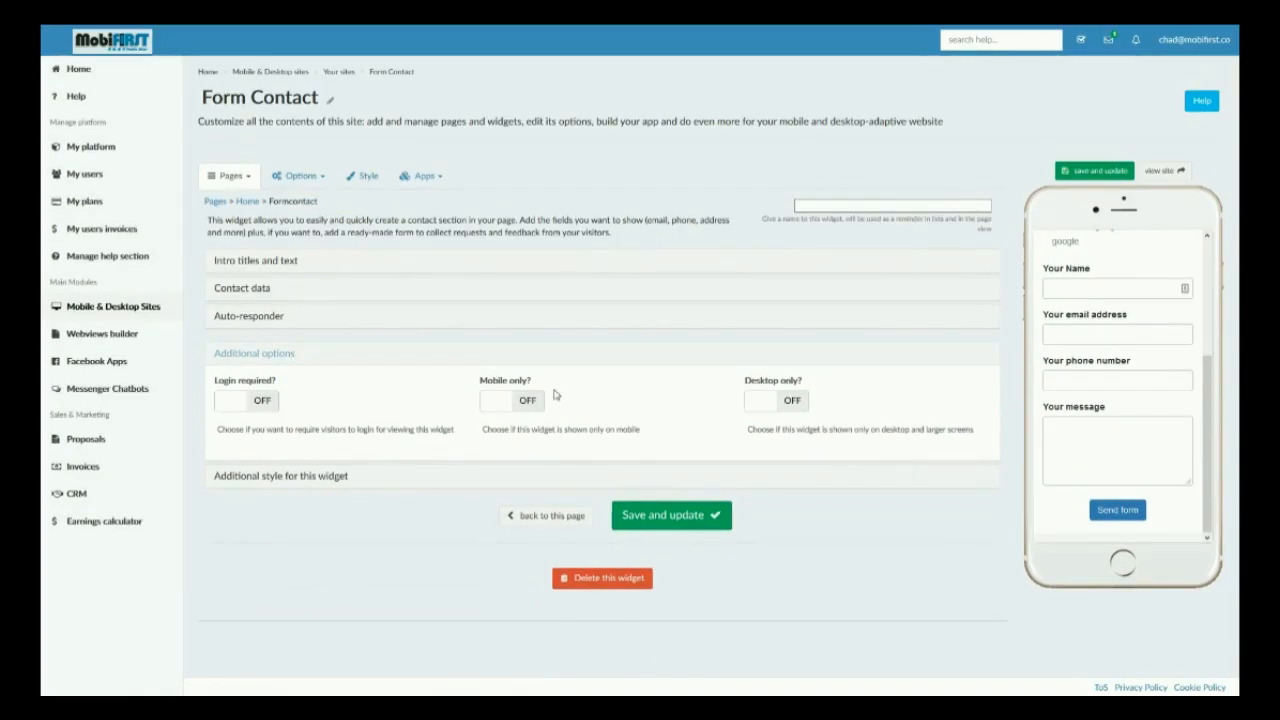
pyautogui.click(506, 402)
pyautogui.click(757, 402)
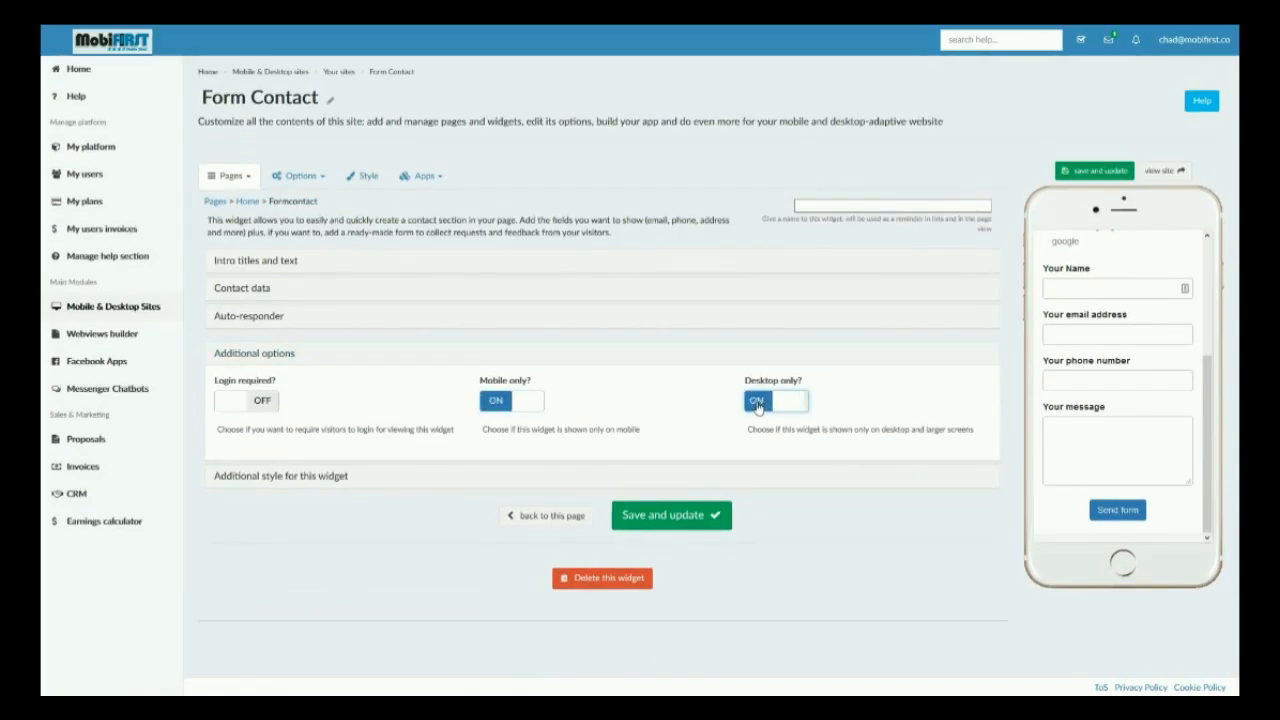
pyautogui.click(252, 405)
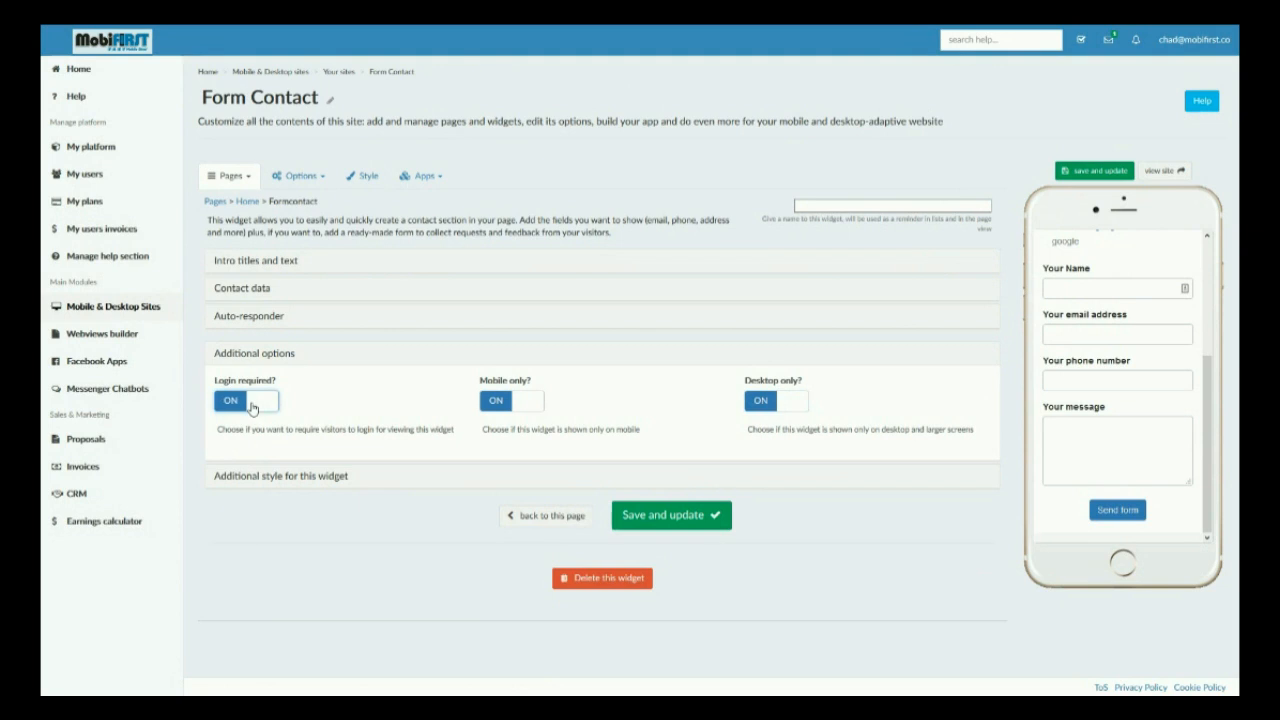
pyautogui.click(251, 406)
pyautogui.click(496, 403)
pyautogui.click(789, 403)
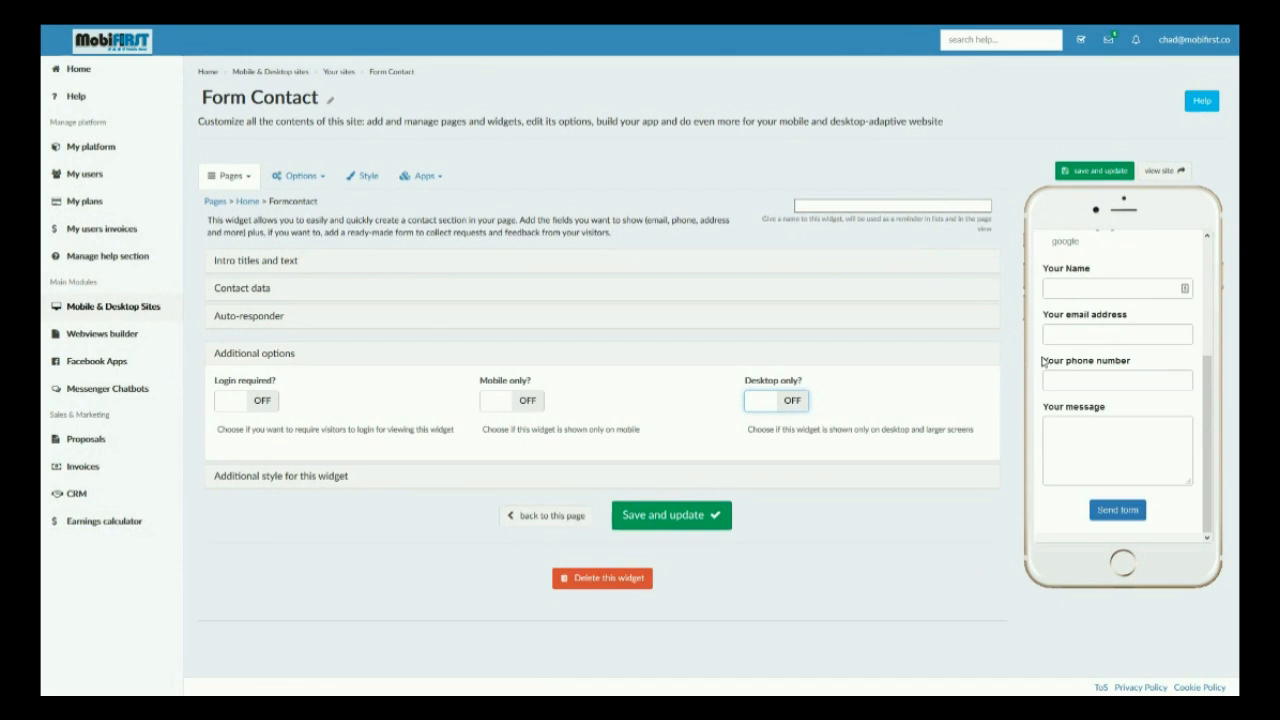
pyautogui.scroll(3, 1043, 361)
pyautogui.scroll(1, 1045, 361)
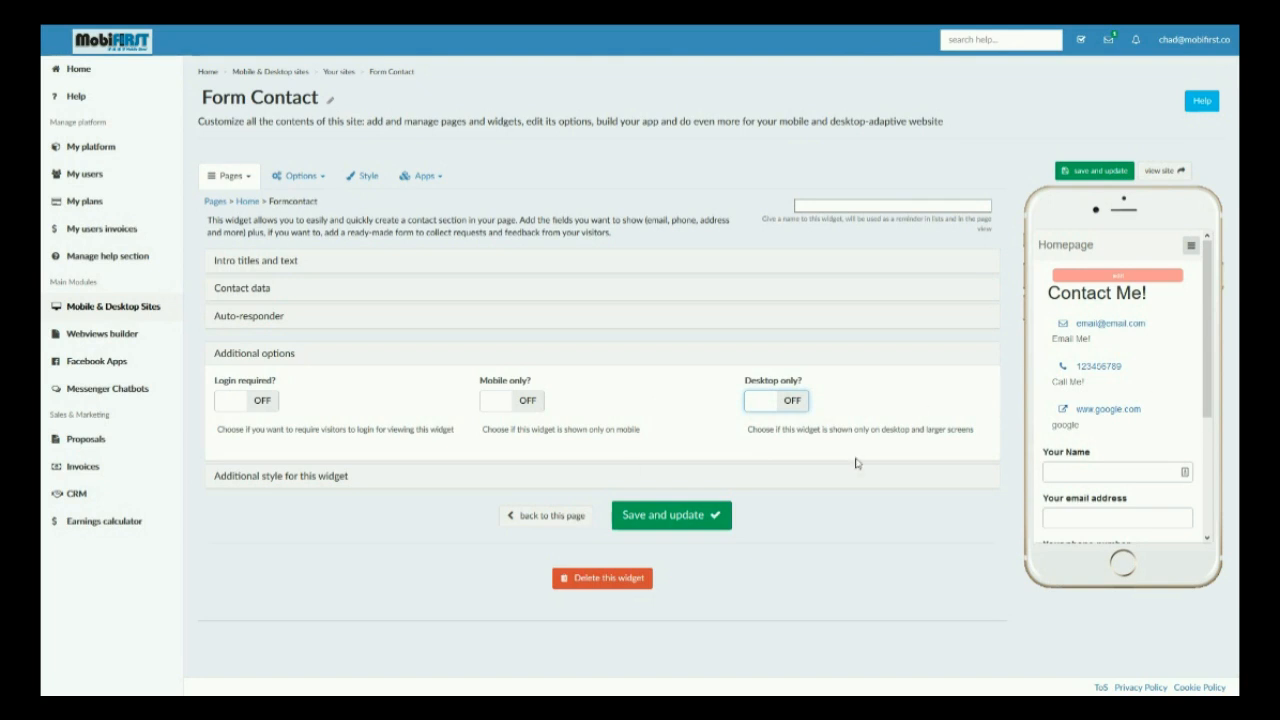
# Step: Examine the widget's additional style settings for desktop space, margins and custom class
pyautogui.click(296, 480)
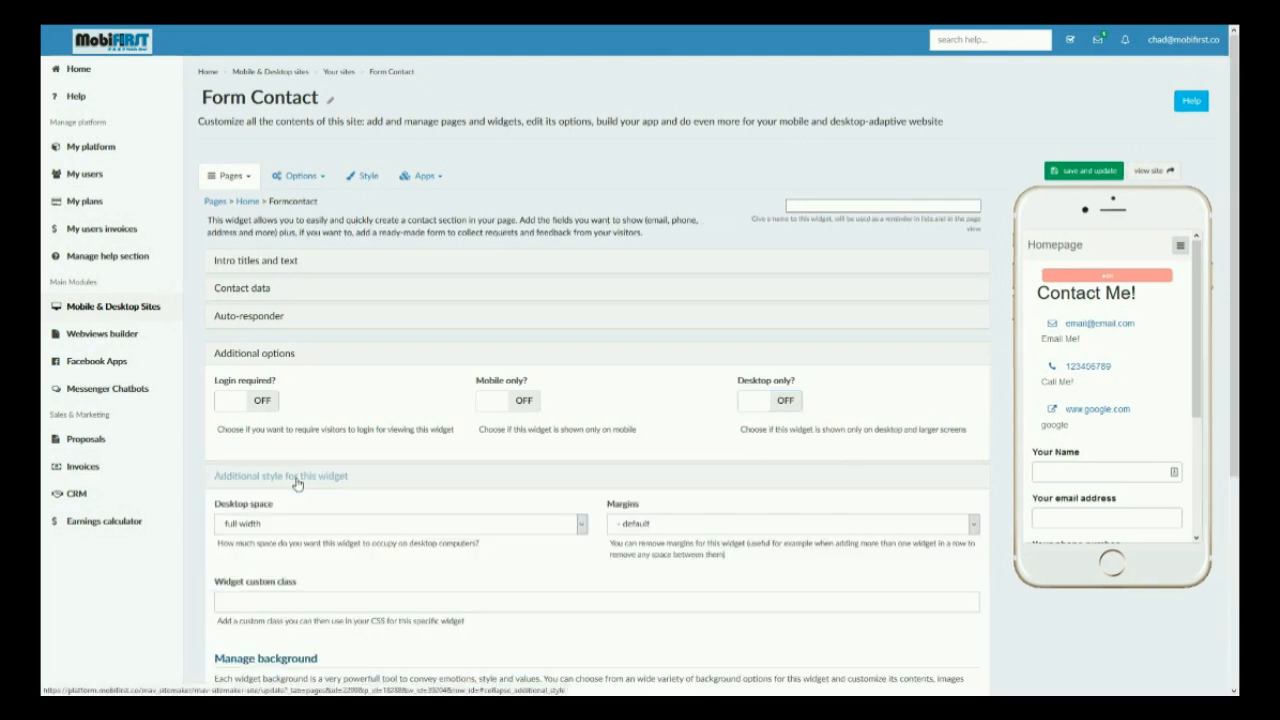
pyautogui.scroll(-3, 296, 482)
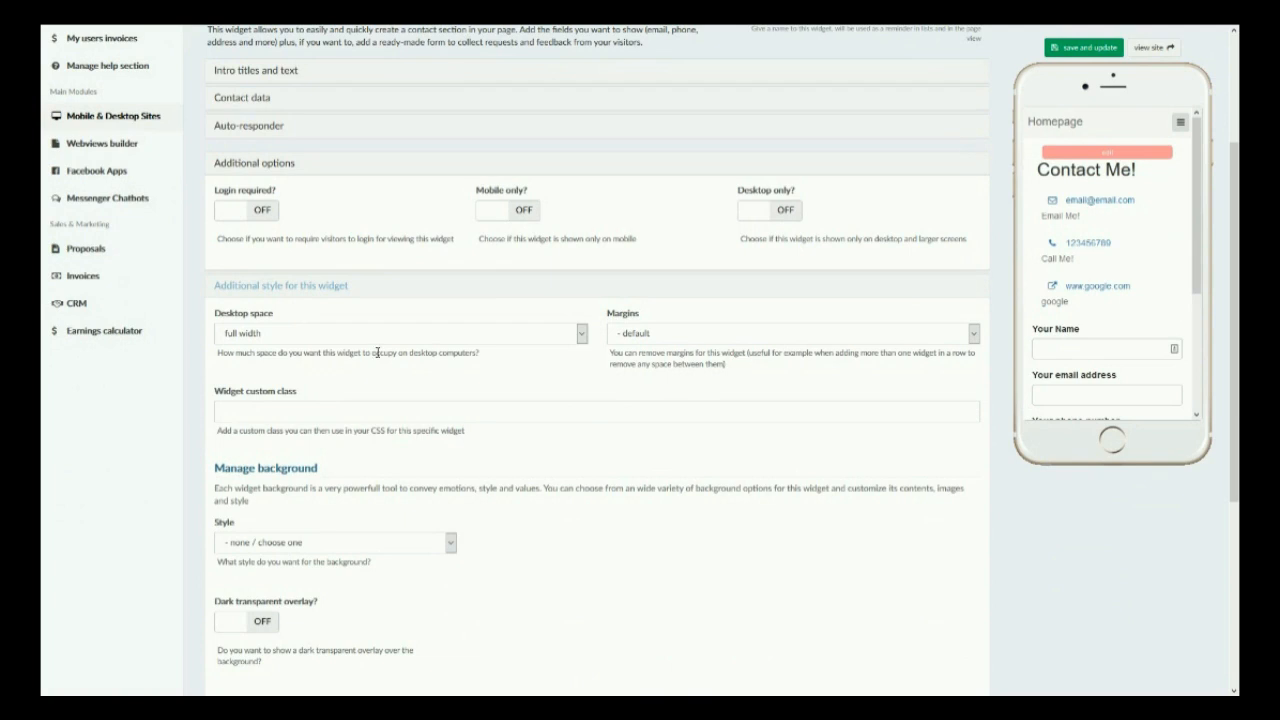
pyautogui.click(373, 335)
pyautogui.click(373, 340)
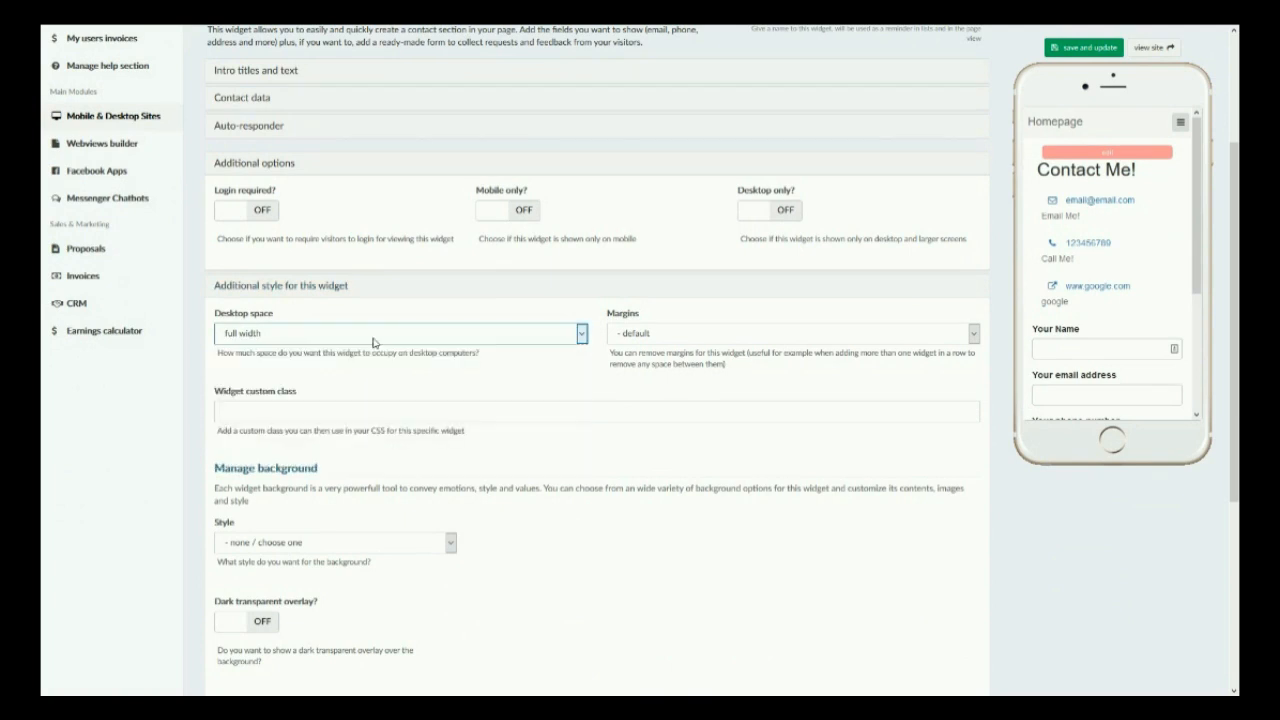
pyautogui.click(720, 338)
pyautogui.click(722, 348)
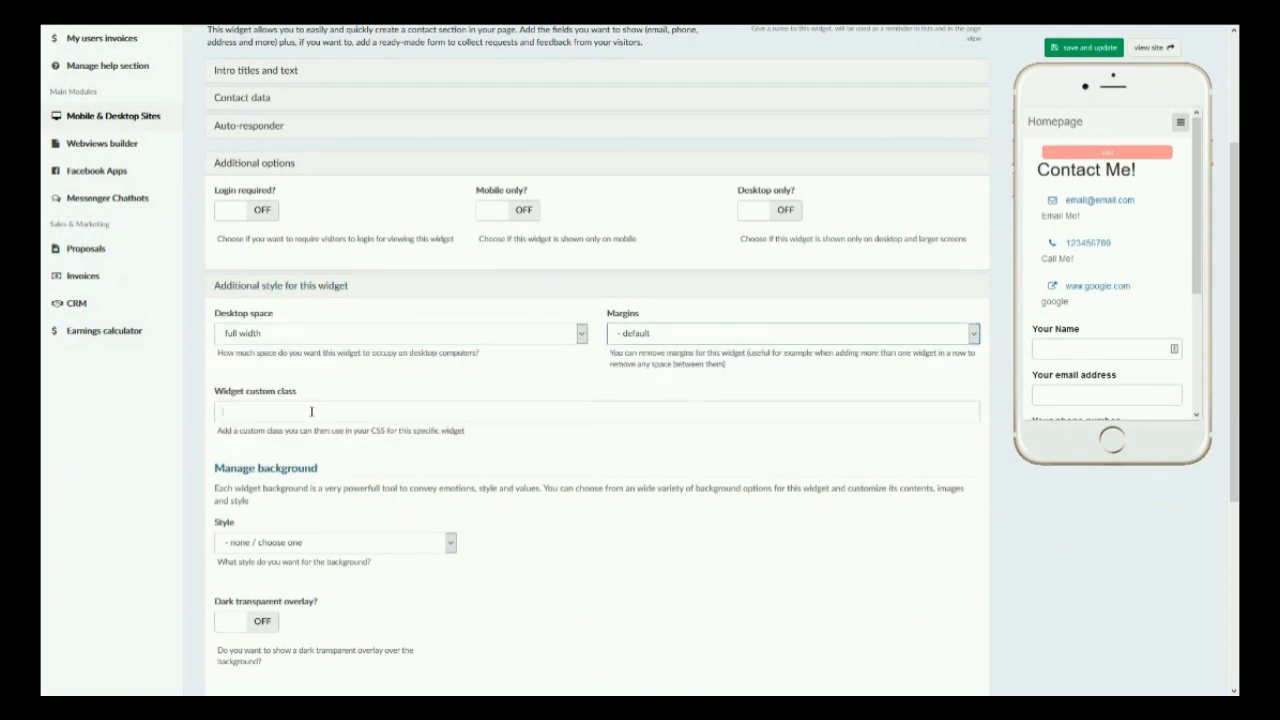
pyautogui.click(312, 412)
pyautogui.scroll(-2, 313, 415)
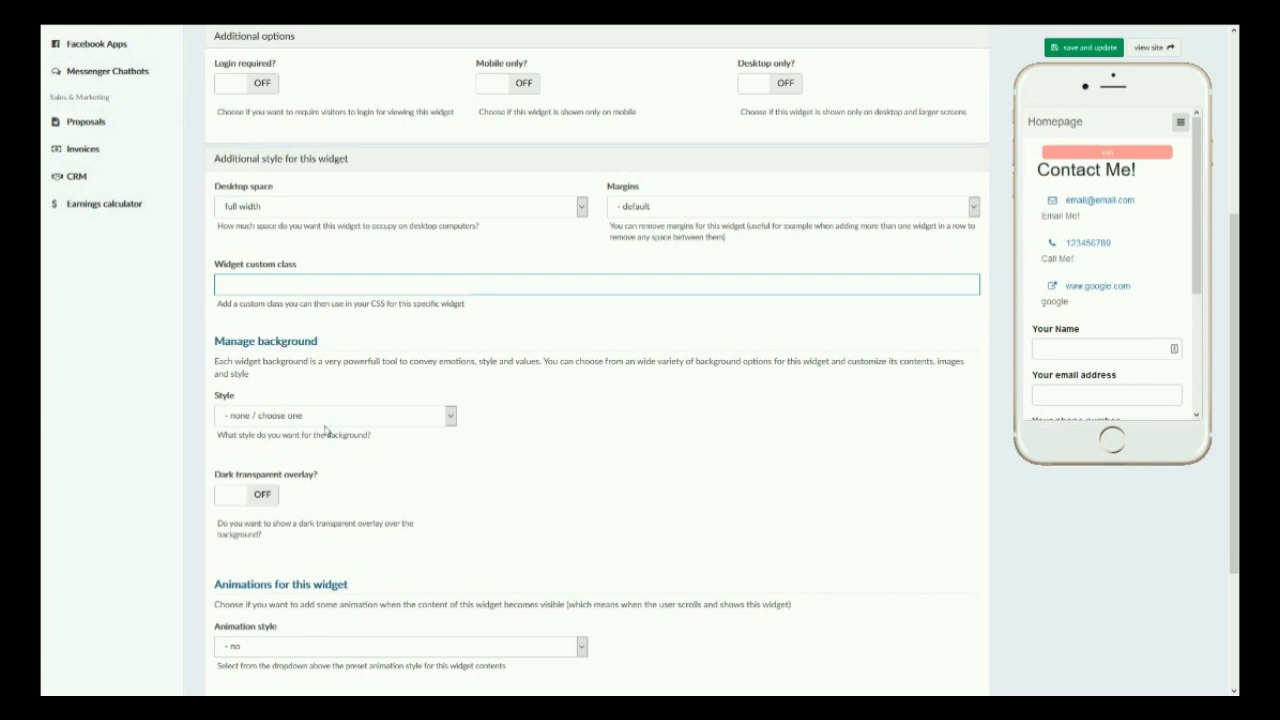
# Step: Give the widget a solid color background of #d9d9d9 and save it
pyautogui.click(321, 416)
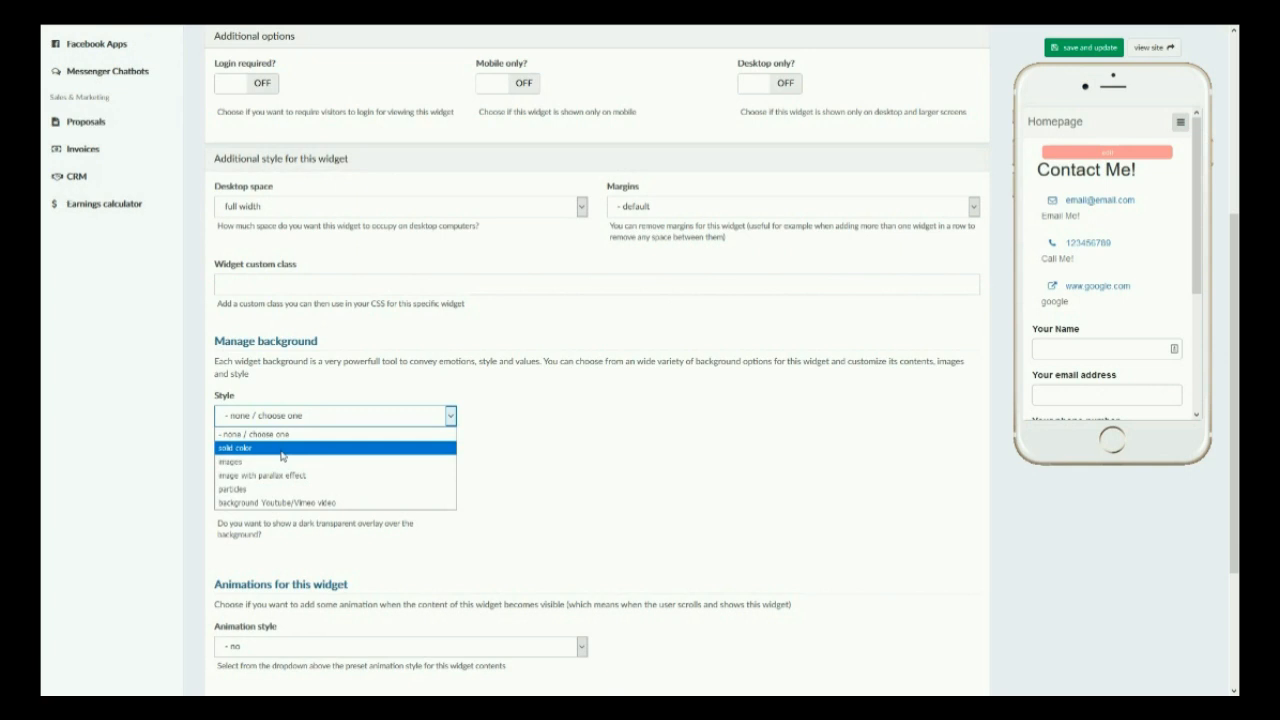
pyautogui.click(279, 450)
pyautogui.click(494, 415)
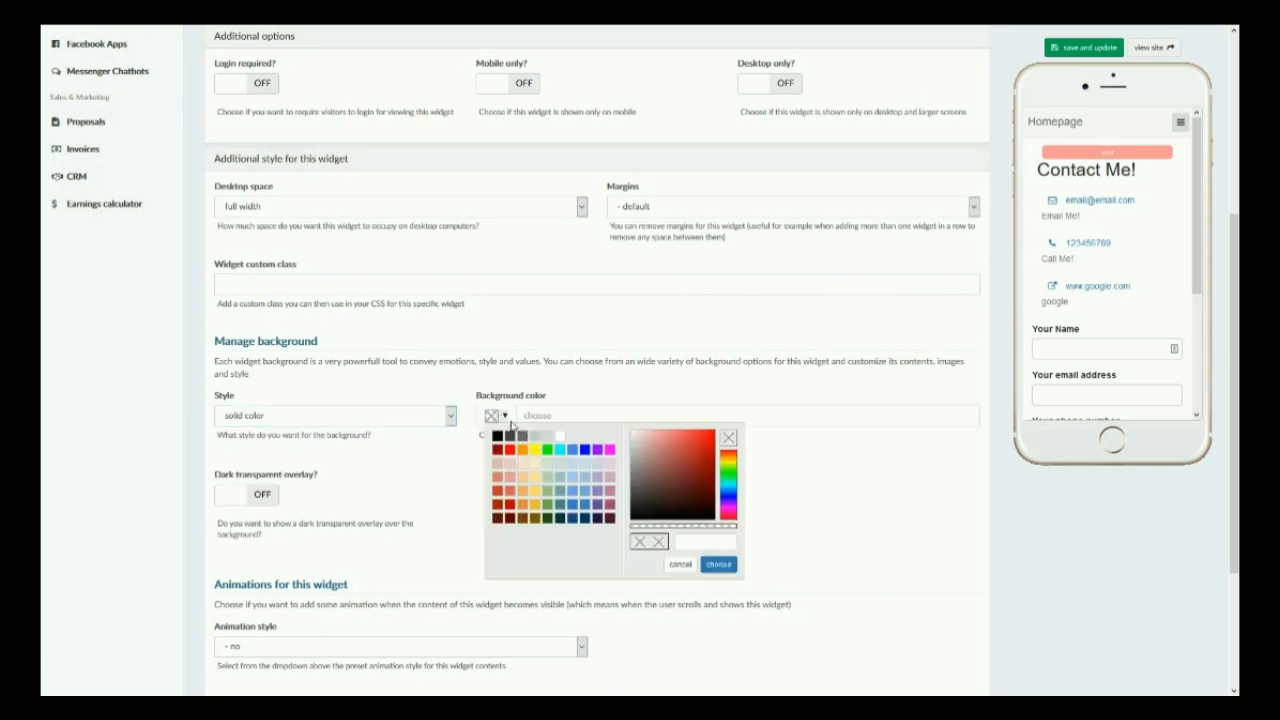
pyautogui.click(550, 438)
pyautogui.click(718, 564)
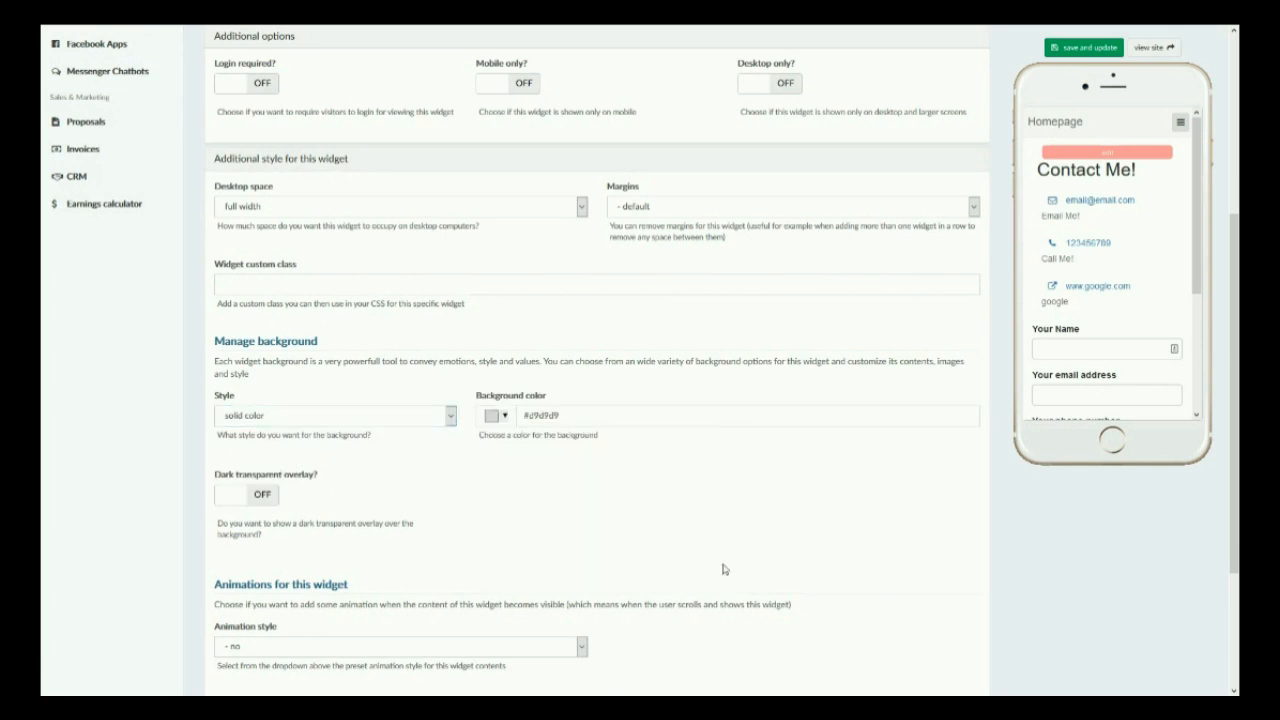
pyautogui.click(1076, 49)
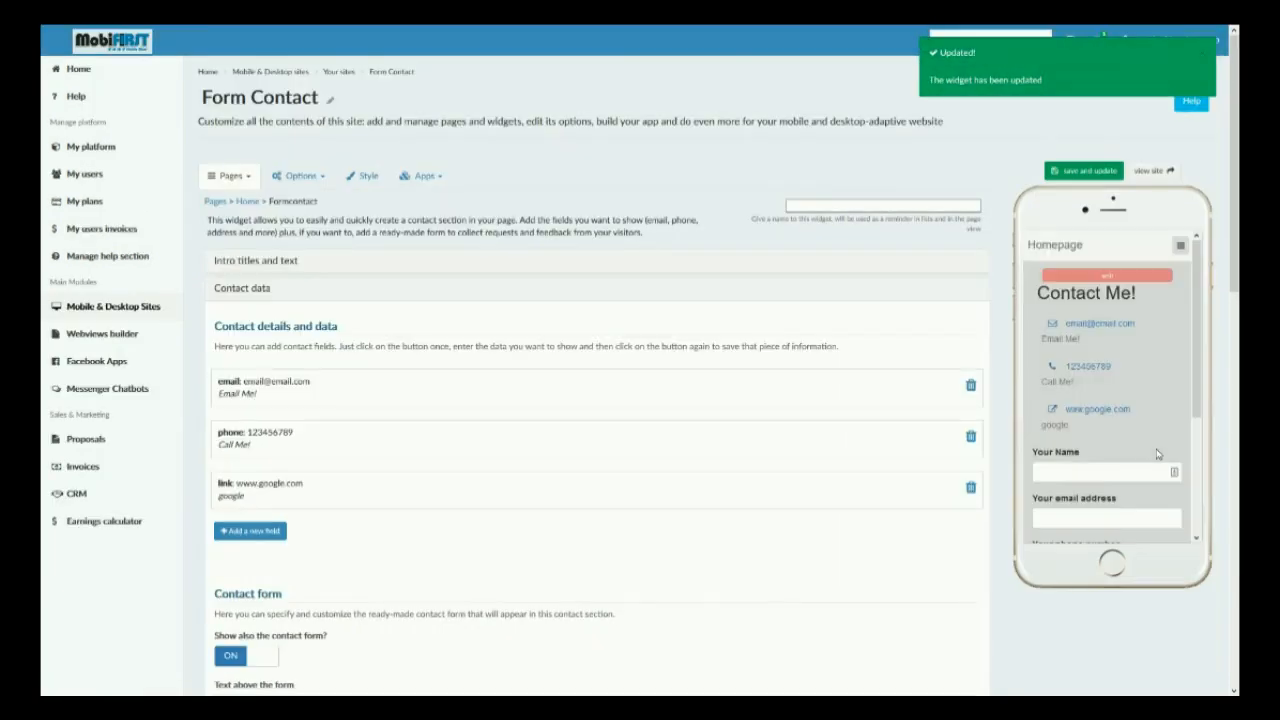
# Step: Review the background behind the contact form in the phone preview and look over the widget's settings
pyautogui.scroll(-3, 1115, 399)
pyautogui.scroll(-8, 556, 382)
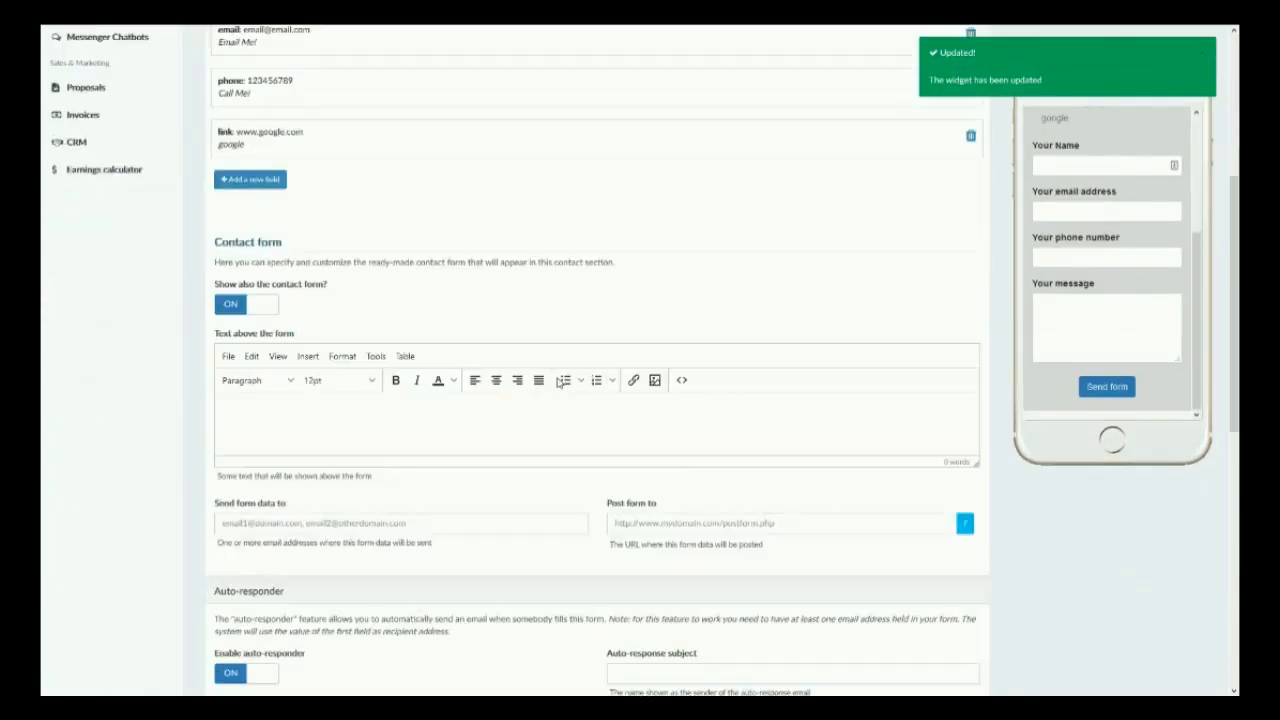
pyautogui.scroll(-3, 560, 381)
pyautogui.scroll(10, 270, 470)
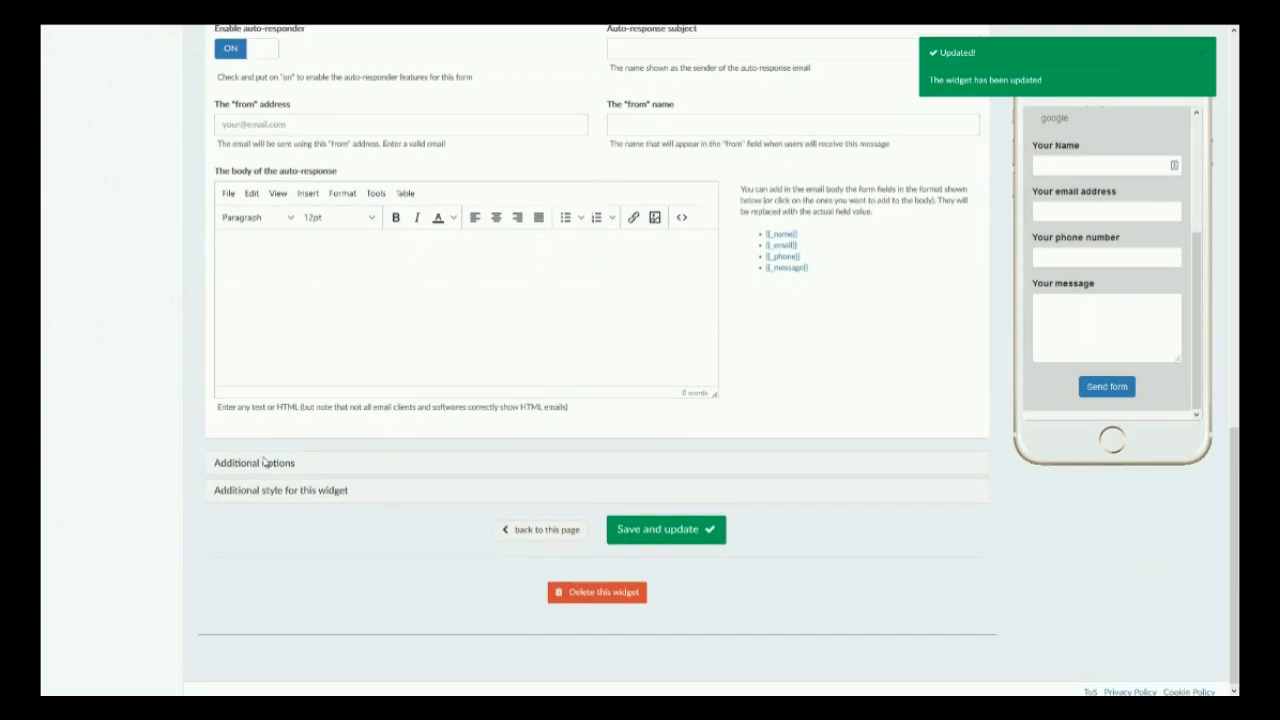
pyautogui.scroll(3, 270, 453)
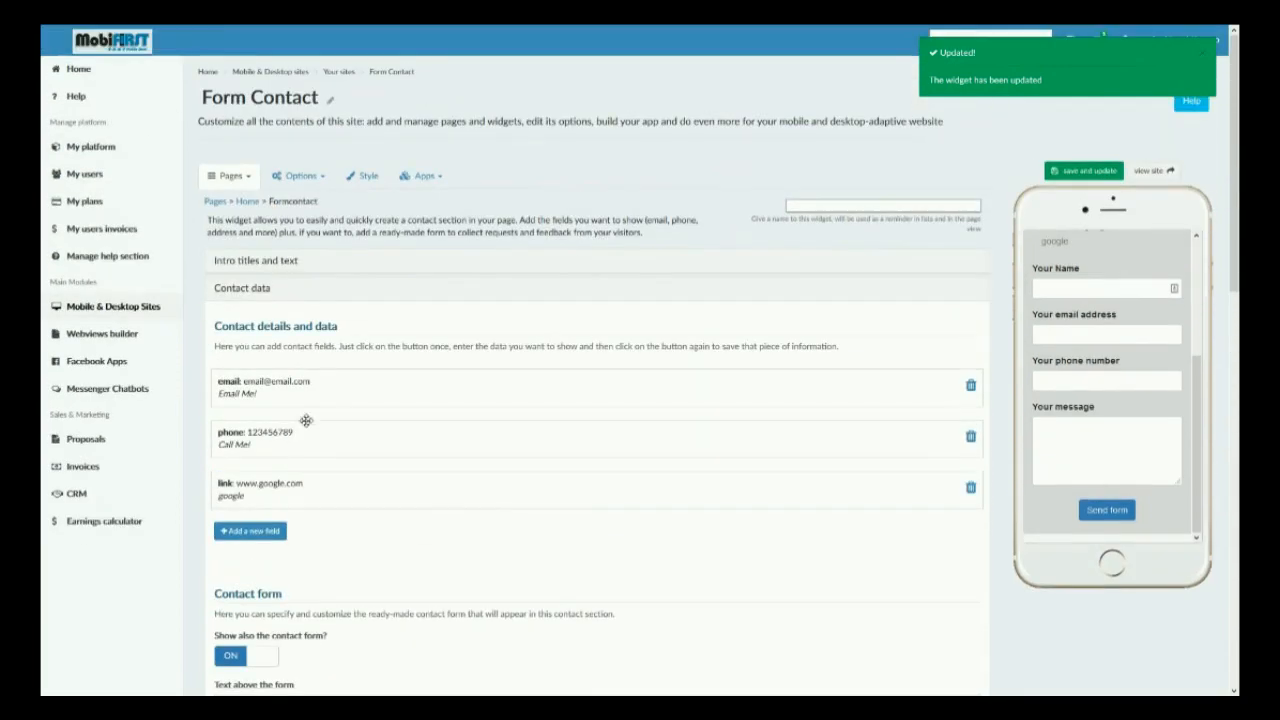